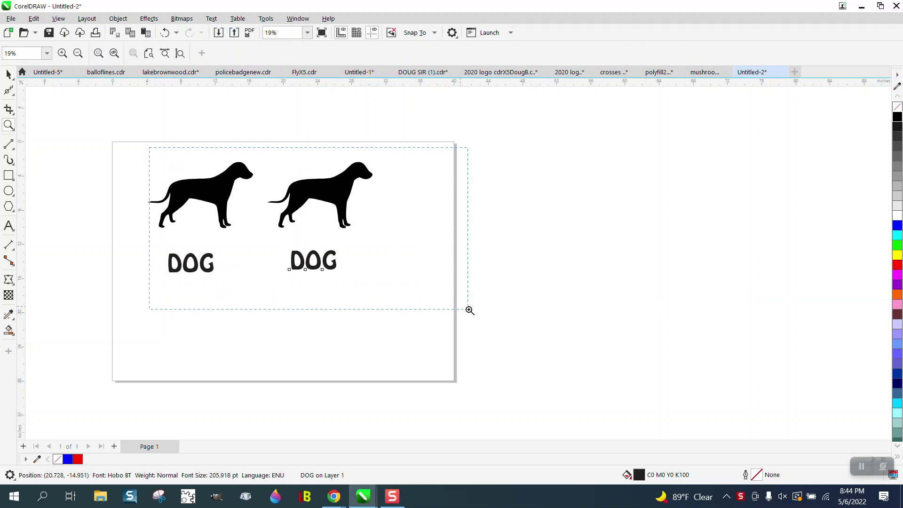
Draw a closed four-sided red outline about 5.85 by 4.98 inches across the body of the right-hand dog
key(space)
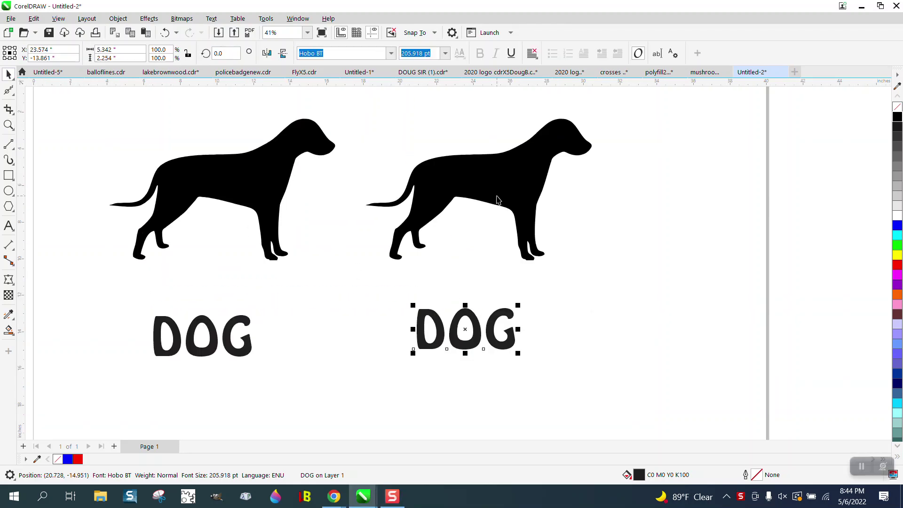
click(485, 184)
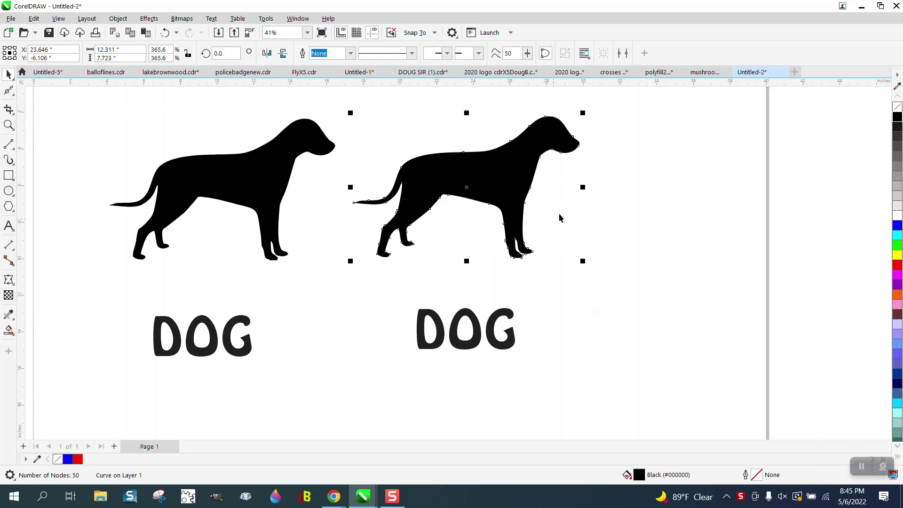
click(9, 144)
click(47, 157)
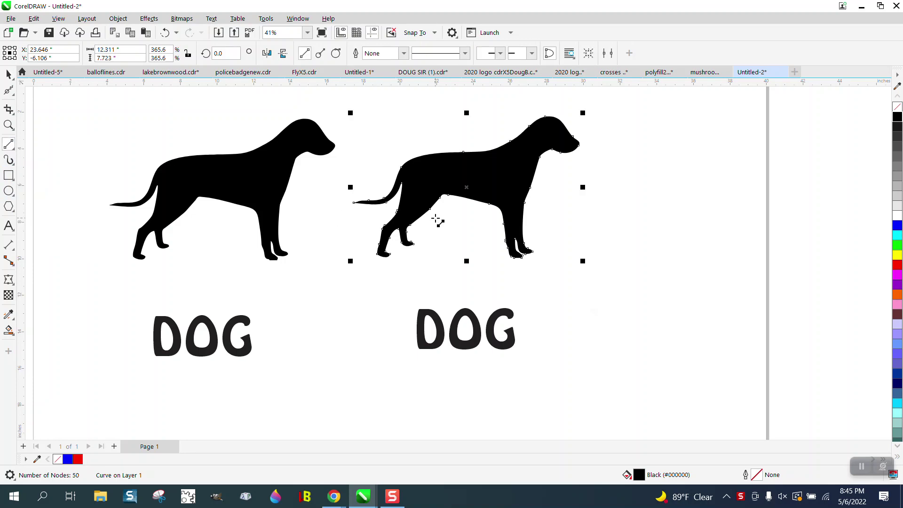
mouse_move(400, 143)
mouse_down()
mouse_move(445, 223)
mouse_move(493, 225)
mouse_move(506, 133)
mouse_move(400, 143)
mouse_up()
click(10, 75)
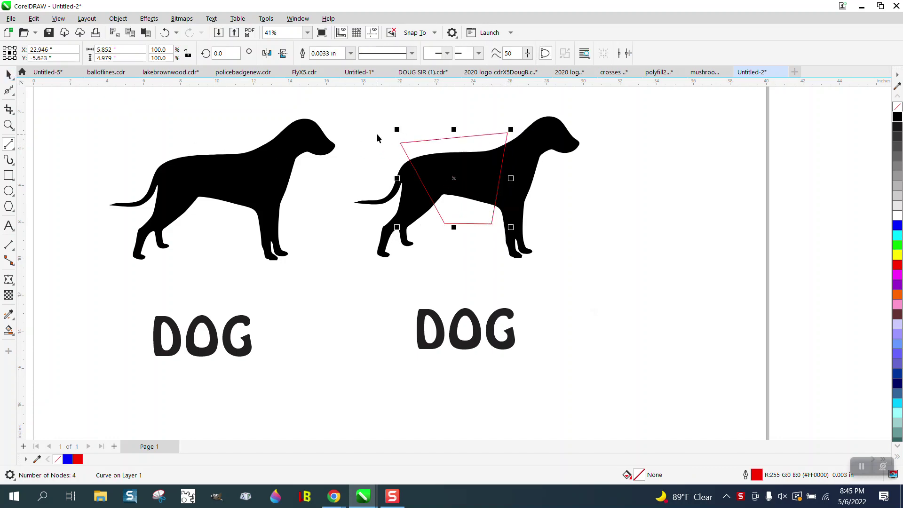
Intersect the red outline with the dog and set the body piece 14 inches to the right as an unfilled black outline
drag(341, 97, 621, 289)
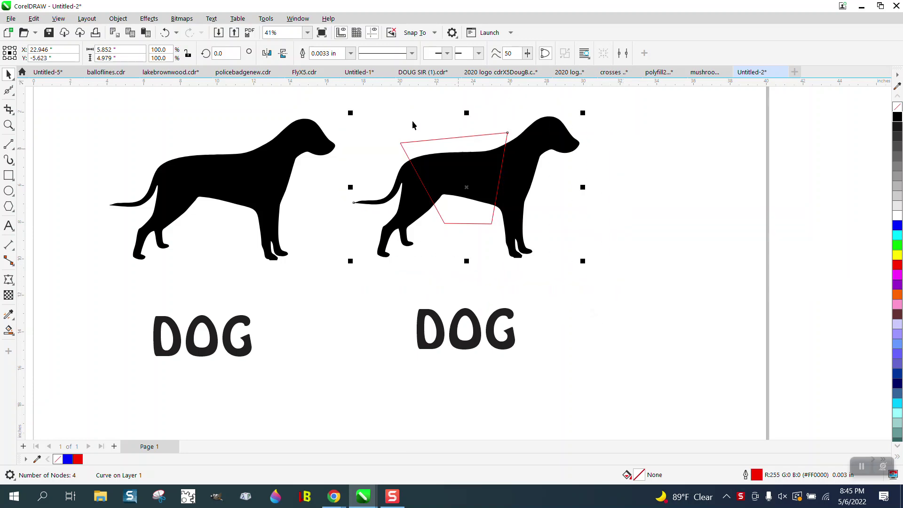
key(ctrl+i)
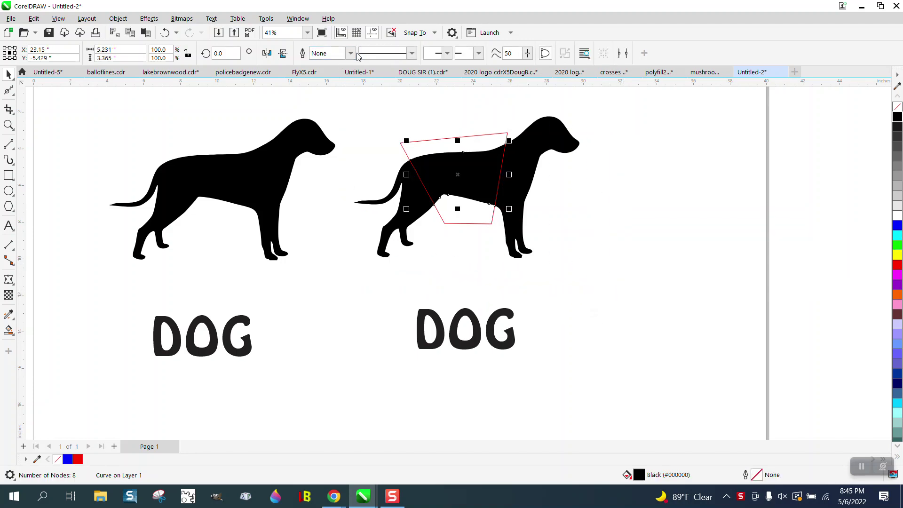
key(Right)
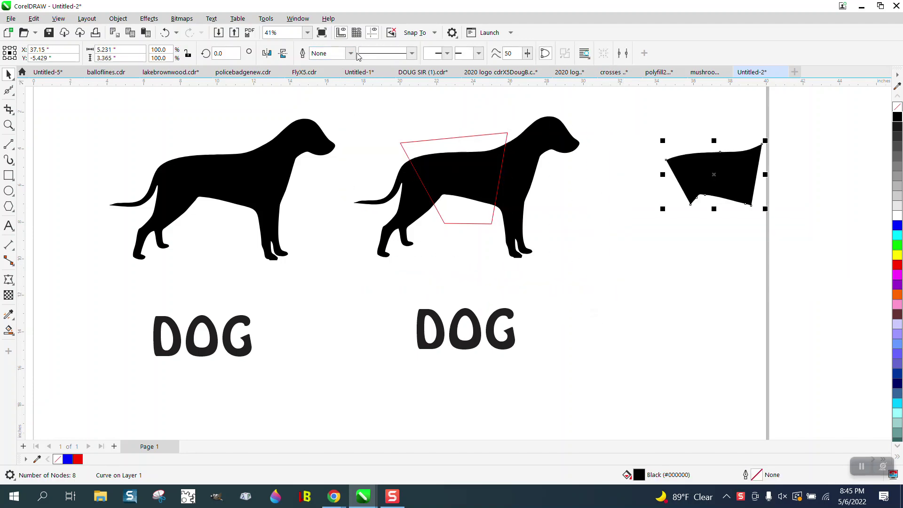
click(898, 107)
right_click(897, 116)
Trim the right-hand dog with the red four-sided outline and delete that outline
drag(341, 105, 614, 282)
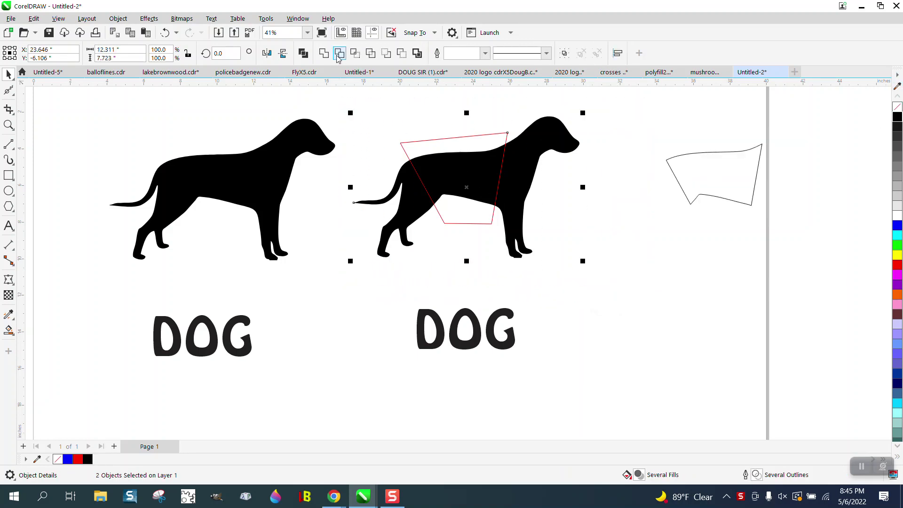
click(338, 53)
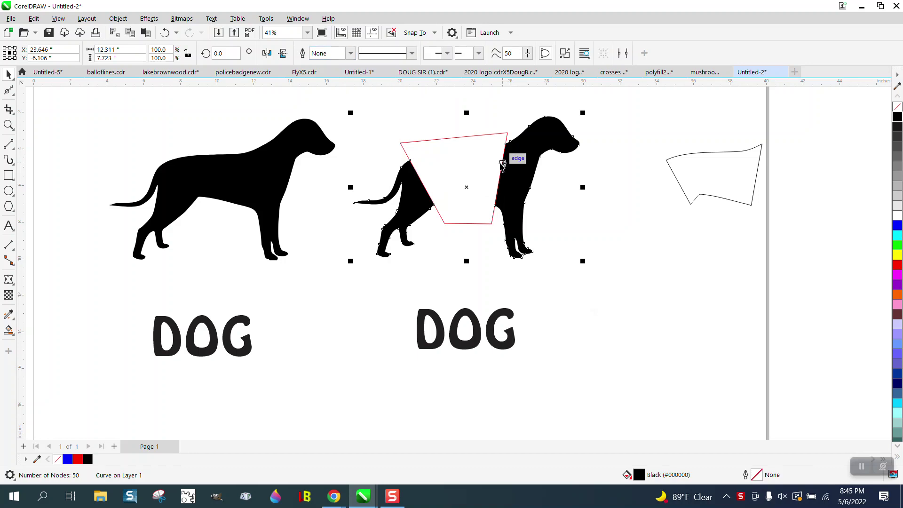
click(484, 135)
key(Delete)
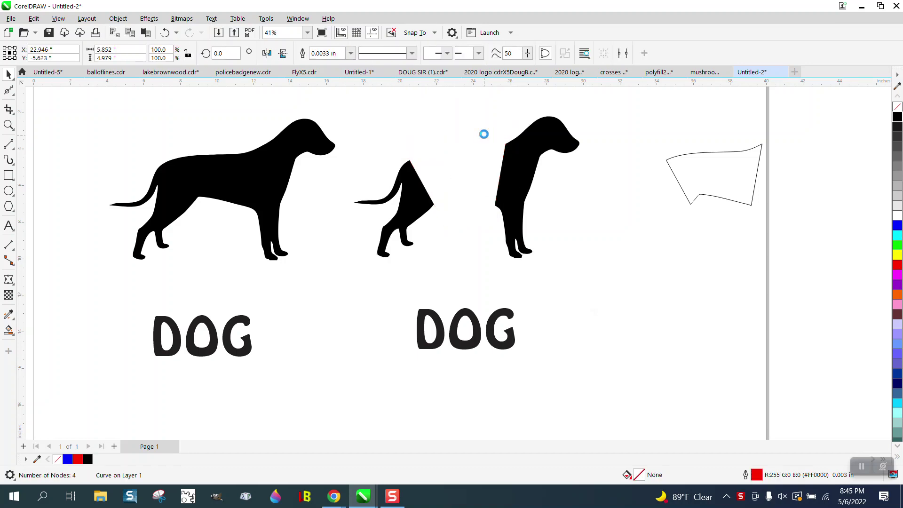
Move the right-hand DOG text below the separated body outline and apply an envelope created from that outline
drag(509, 317, 739, 250)
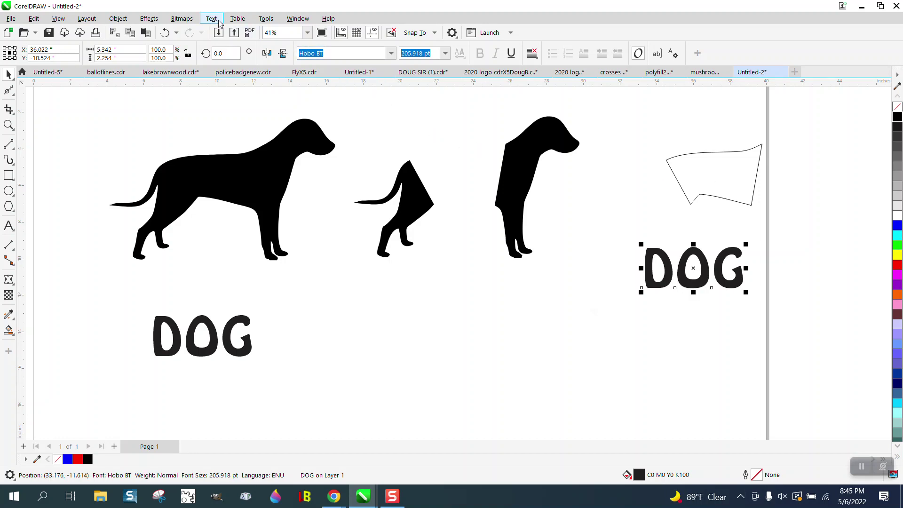
click(149, 18)
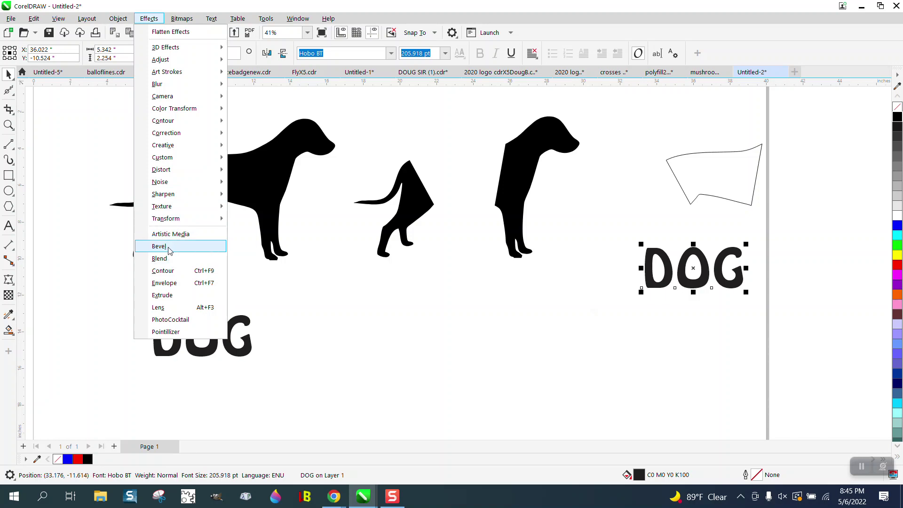
click(165, 282)
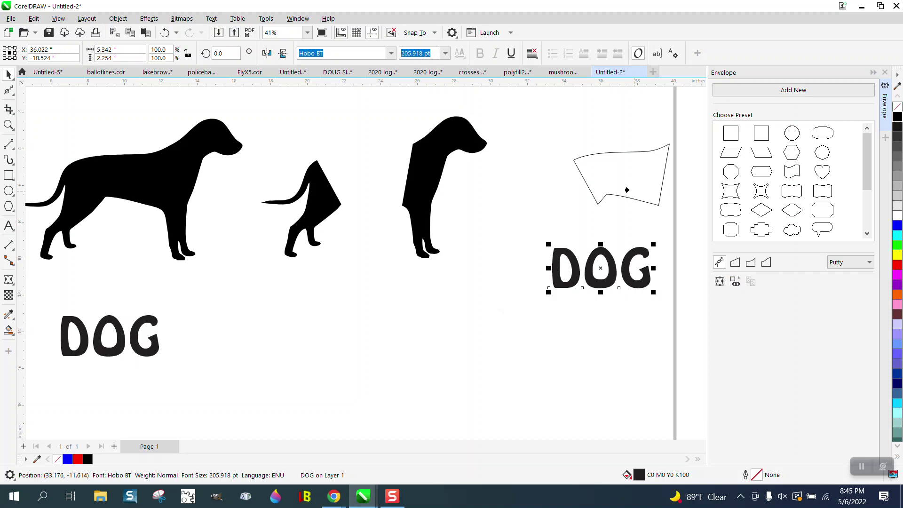
click(606, 178)
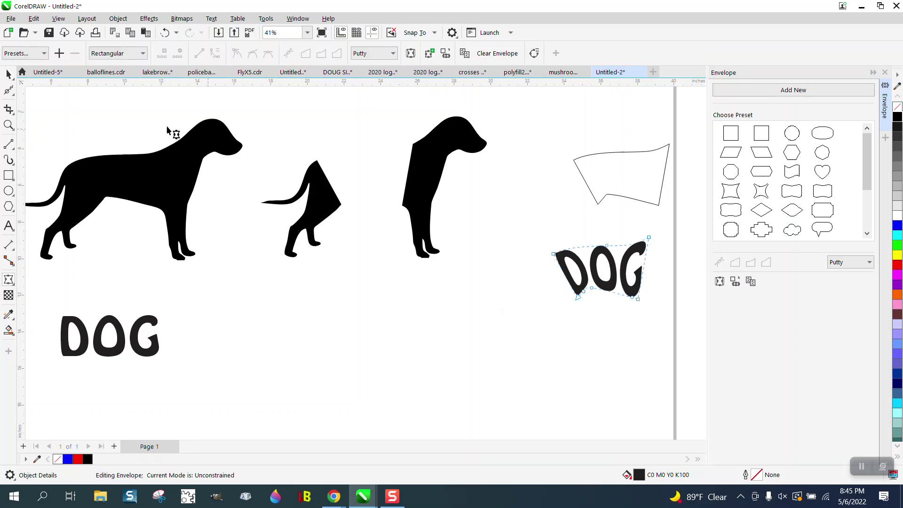
Center the enveloped DOG text horizontally and vertically on the separated body outline
click(8, 75)
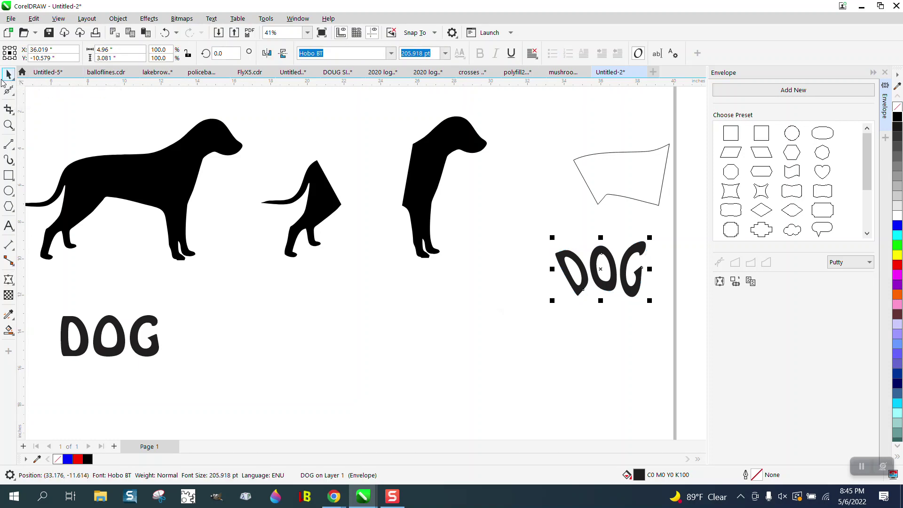
shift+click(608, 194)
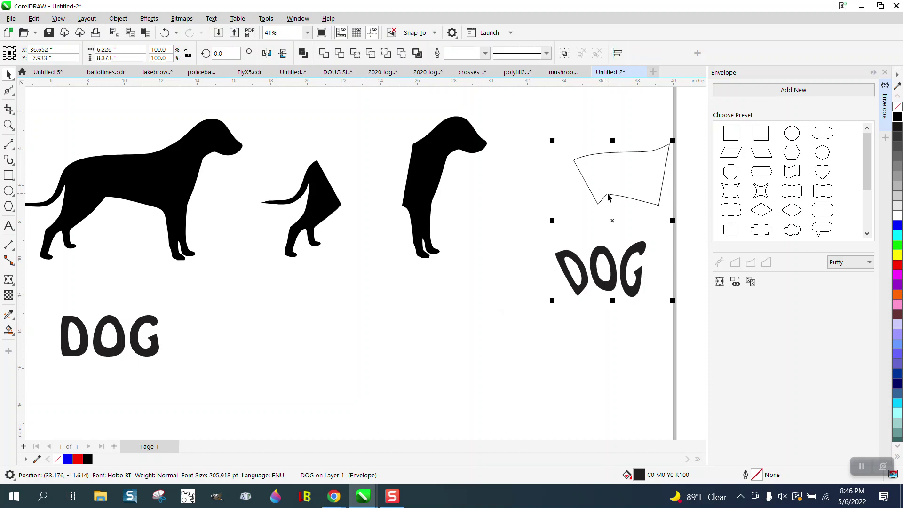
key(e)
key(c)
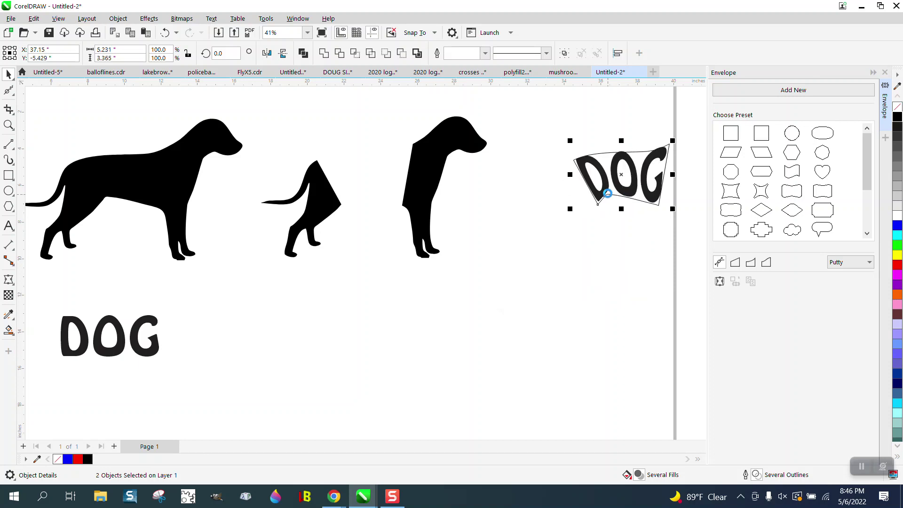
click(645, 233)
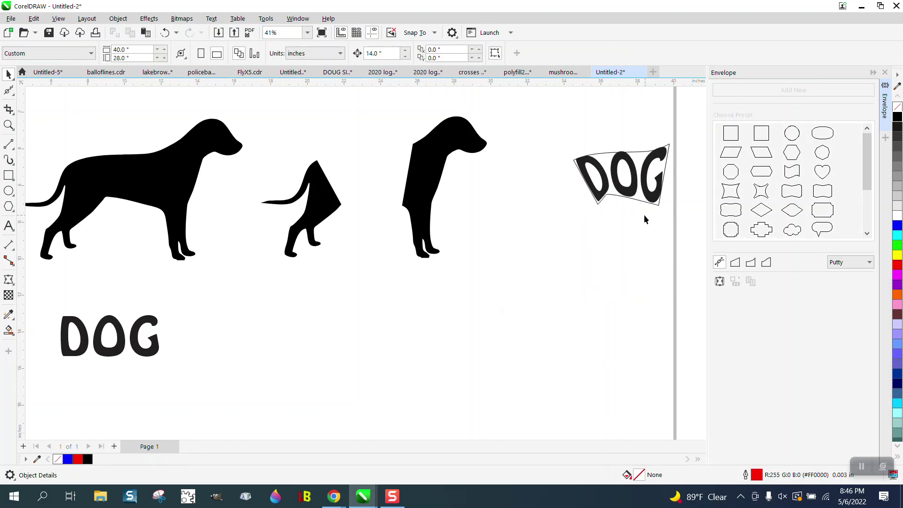
Move the body outline 14 inches down and the enveloped DOG text 14 inches left into the dog's gap
click(644, 201)
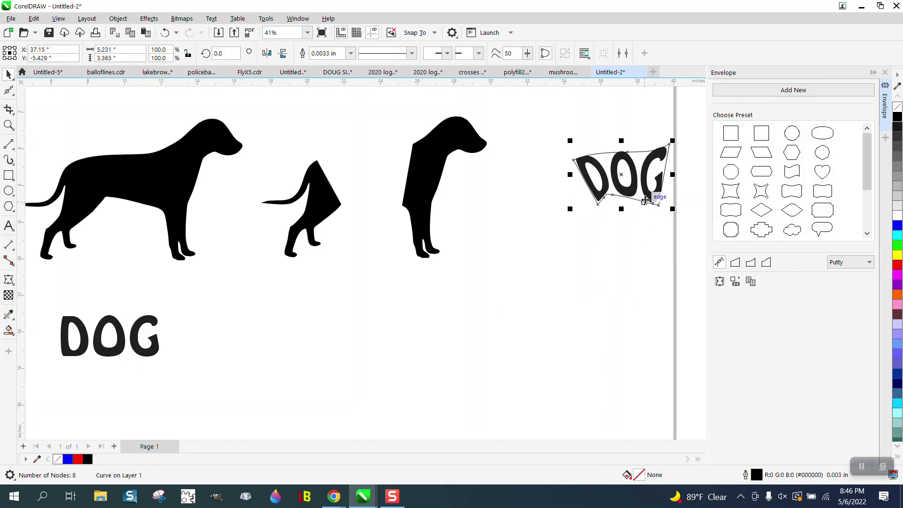
key(Down)
click(649, 200)
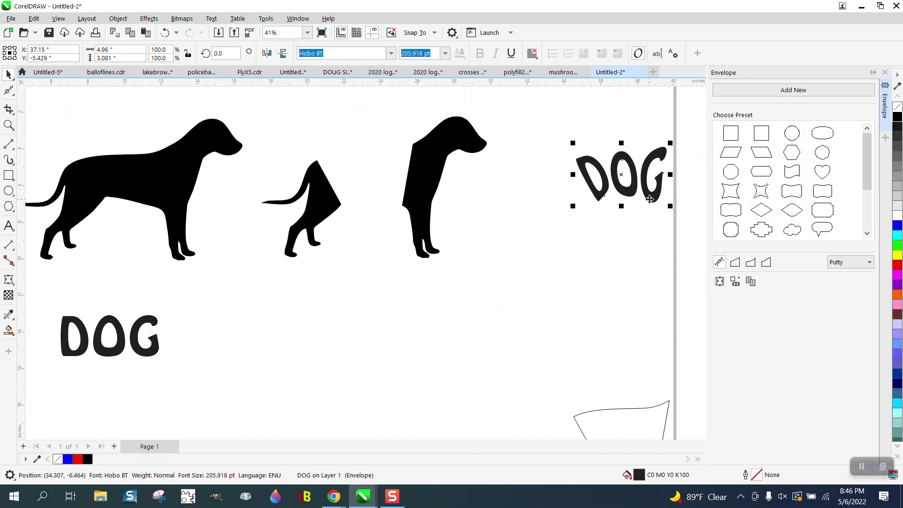
key(Left)
click(583, 230)
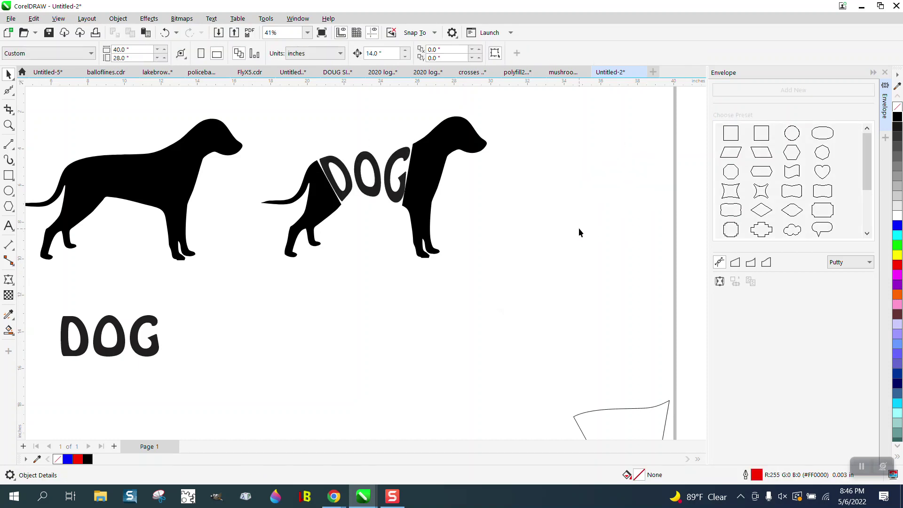
Move the trimmed dog together with its DOG text about 7 inches to the right
scroll(572, 230, down, 1)
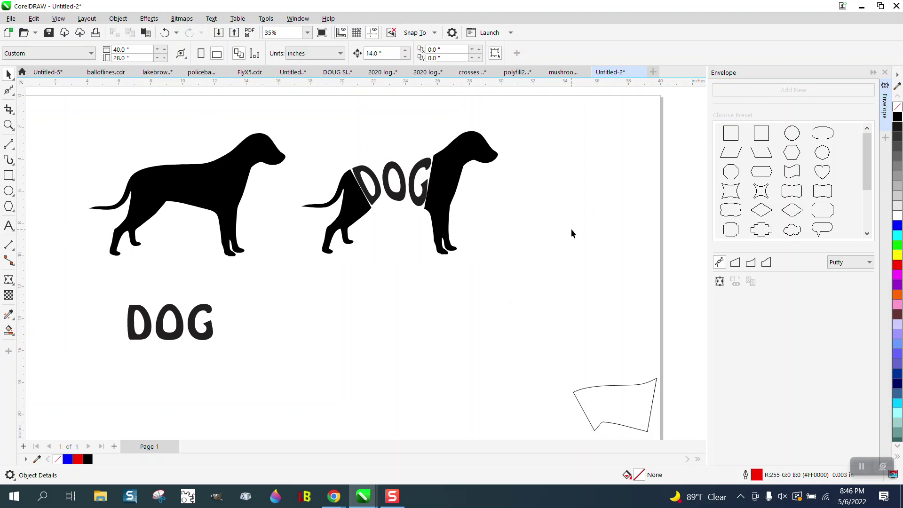
drag(342, 238, 520, 281)
drag(404, 198, 516, 189)
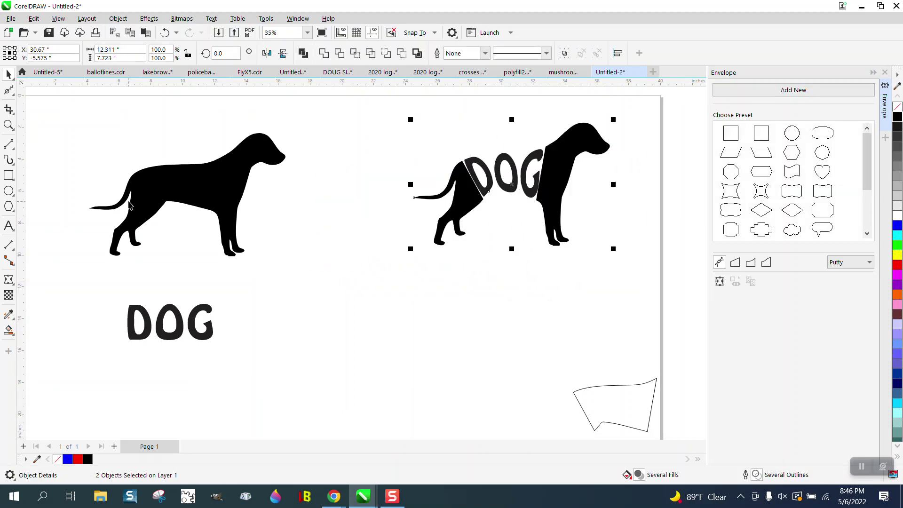
Remove the fill from the left-hand dog and give it a black outline
click(174, 200)
click(897, 107)
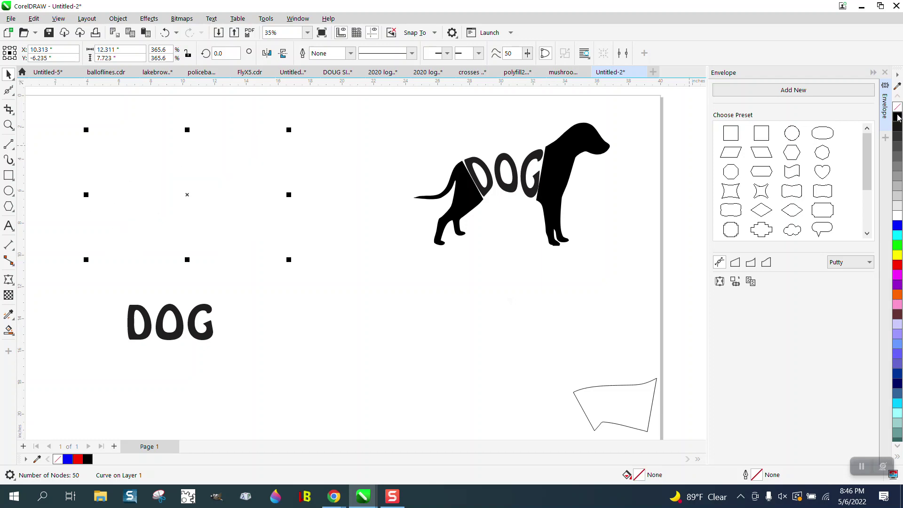
right_click(898, 116)
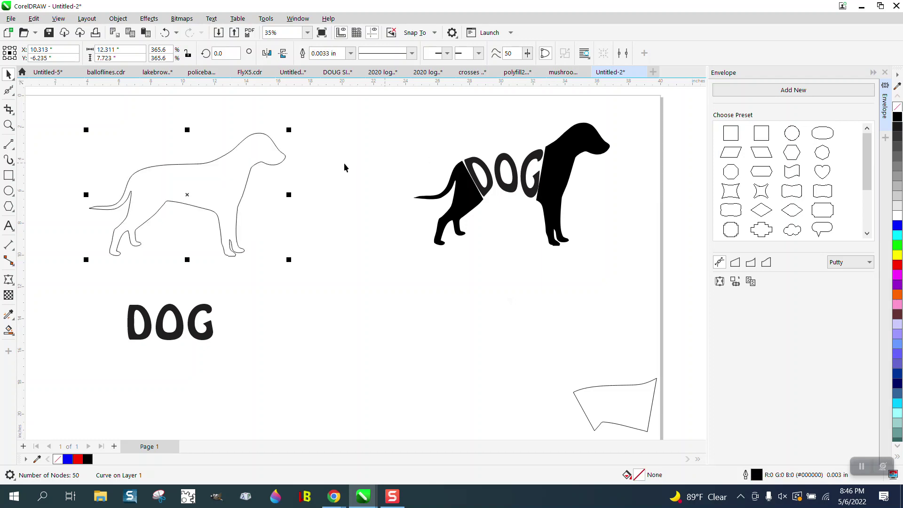
Draw two outward-bowing 3-point curves, each about 4.7 inches tall, across the rear and front of the left-hand dog's body
click(14, 150)
click(41, 157)
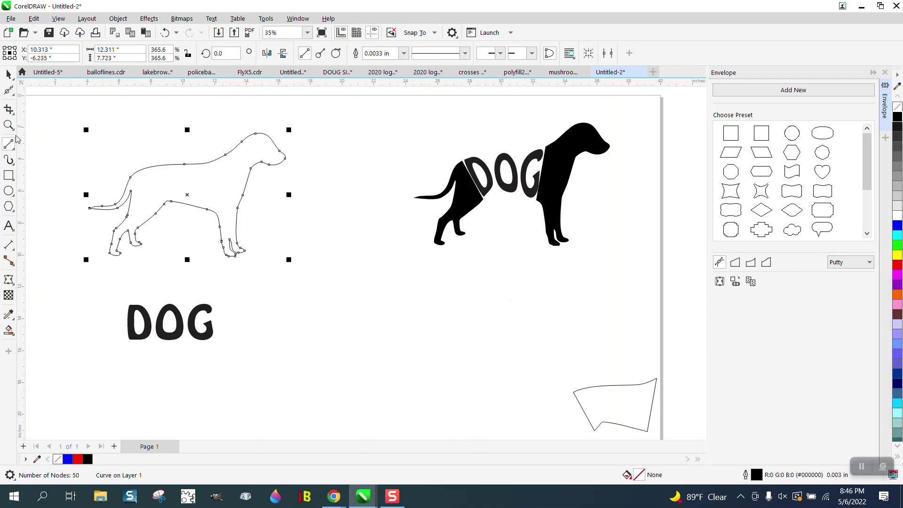
click(14, 149)
click(49, 218)
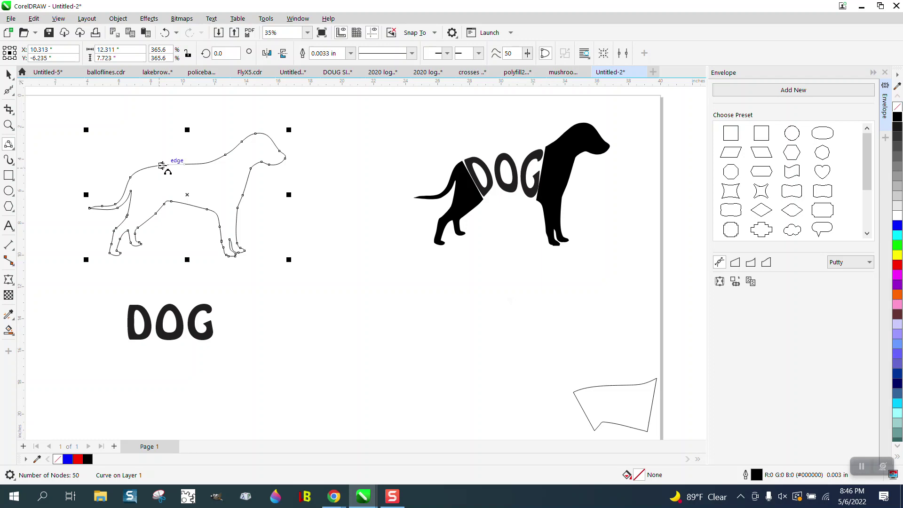
drag(153, 153, 165, 228)
click(148, 189)
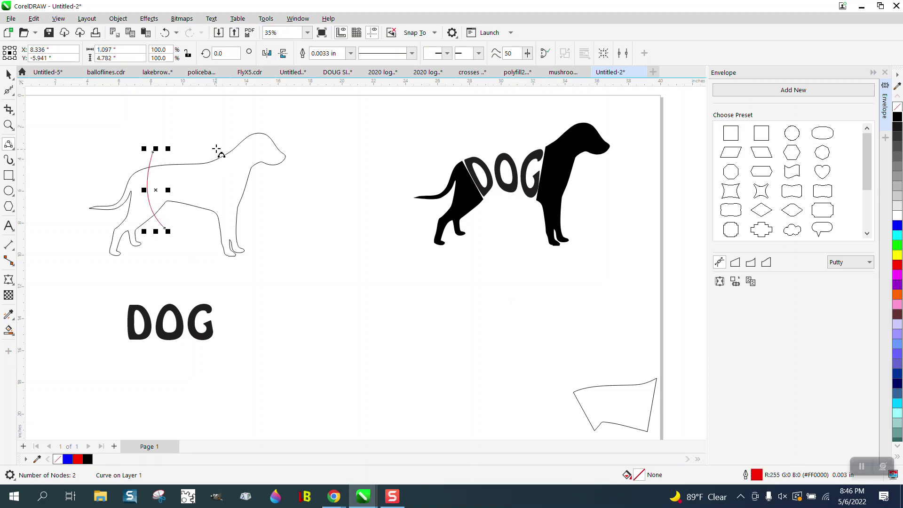
drag(216, 147, 215, 221)
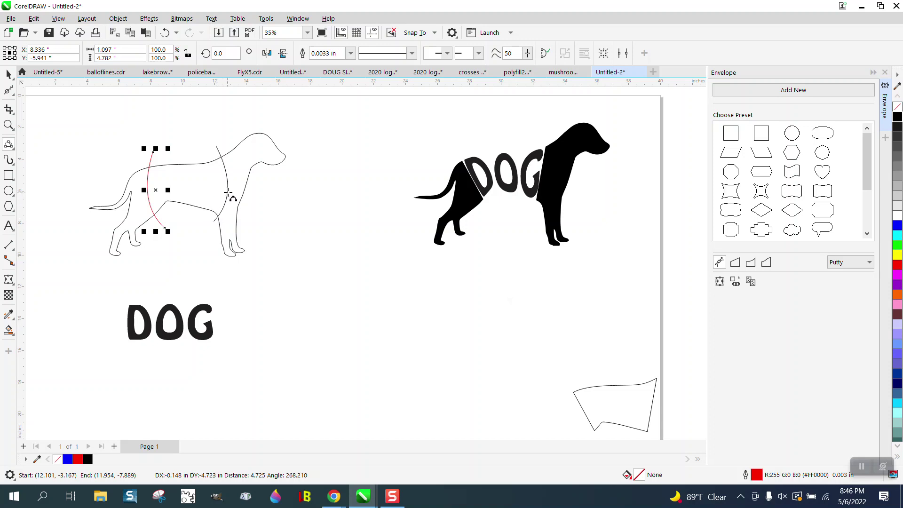
click(228, 192)
click(9, 74)
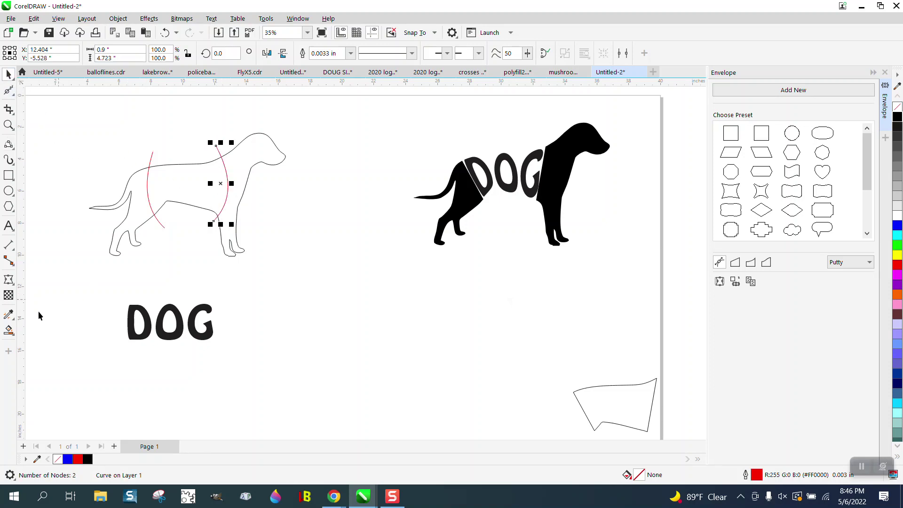
Create the body section between the curves with Smart Fill and set it 14 inches down and right as an unfilled black outline
click(9, 331)
click(174, 196)
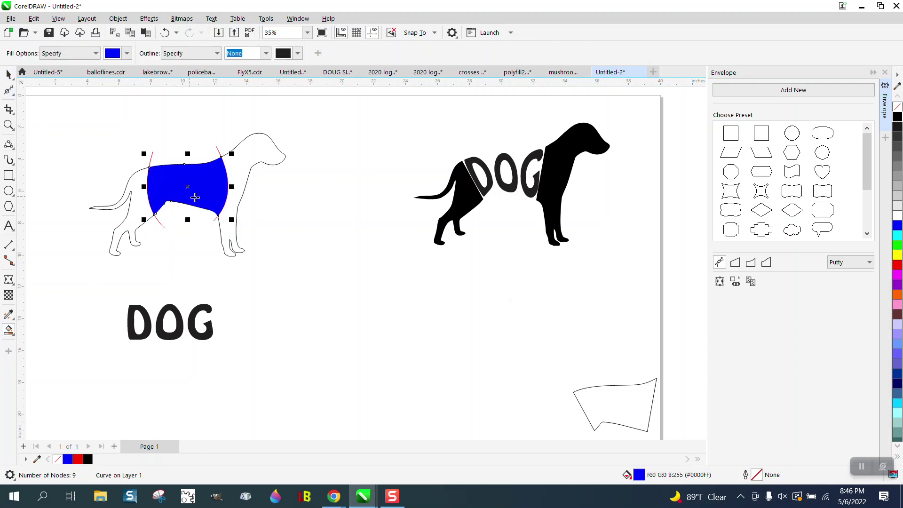
scroll(202, 203, down, 1)
key(Down)
key(Right)
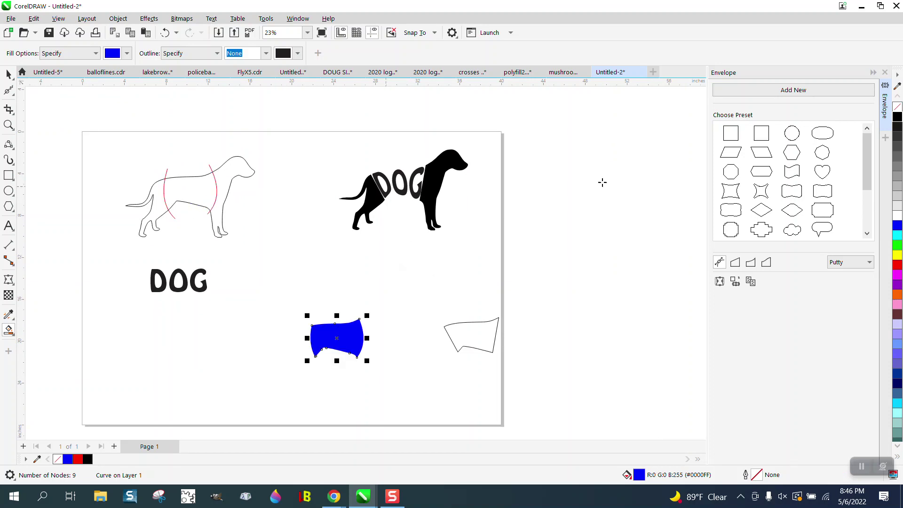
click(897, 107)
right_click(898, 117)
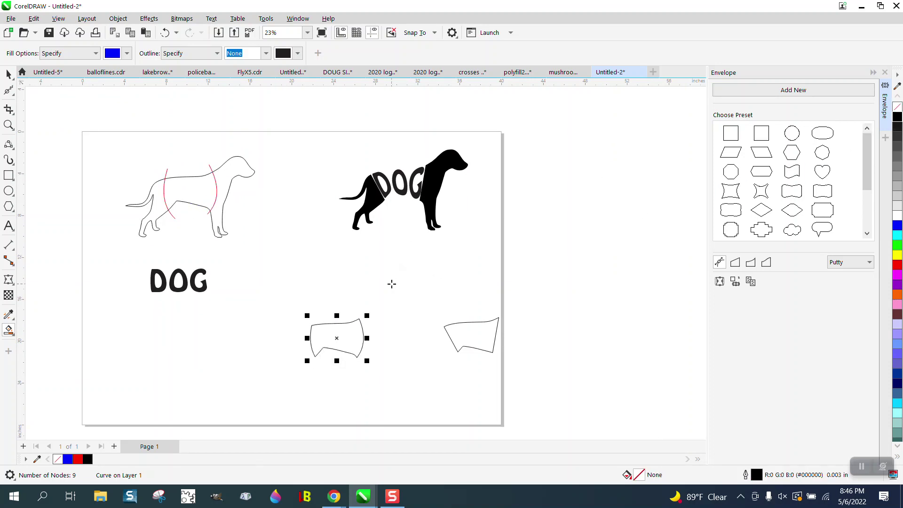
Move the DOG text closer to the curved body outline and shape it with an envelope created from that outline
click(9, 74)
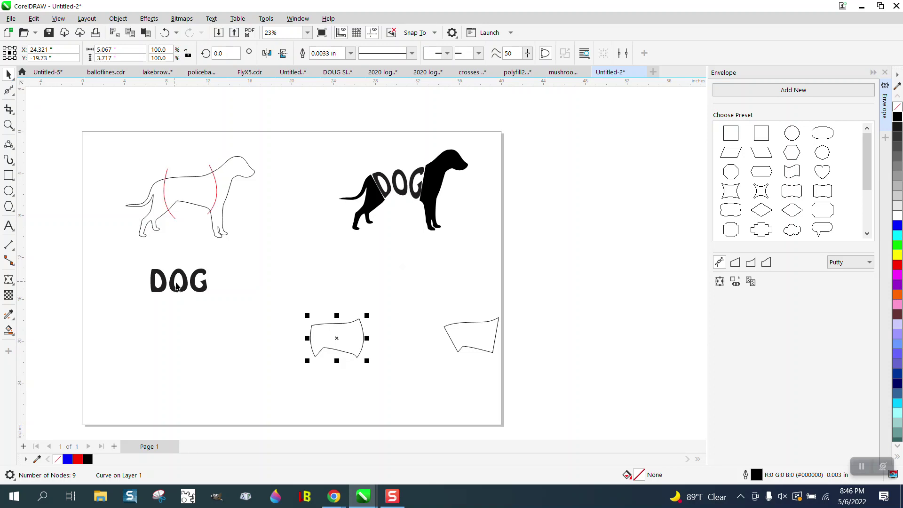
drag(202, 289, 324, 300)
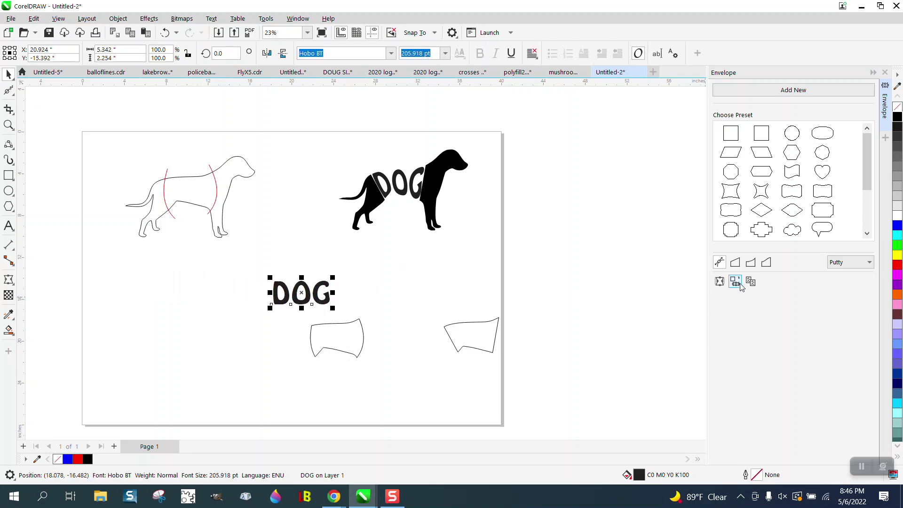
click(331, 337)
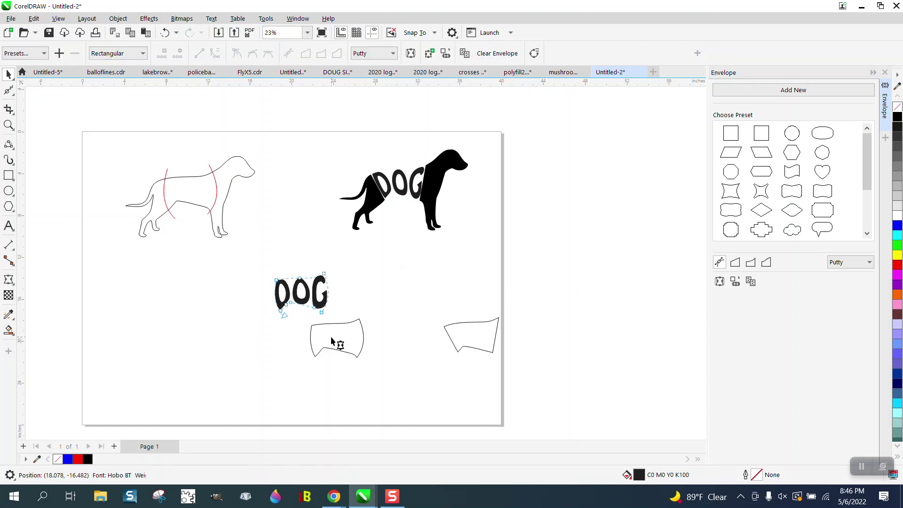
click(8, 74)
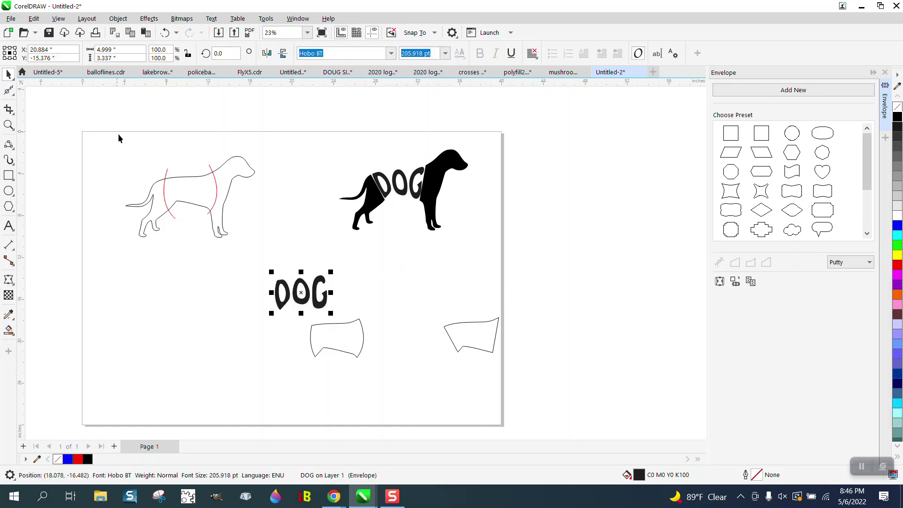
Centre the enveloped DOG text on the curved body outline, then move the text 14 inches up and 14 inches to the left
shift+click(339, 342)
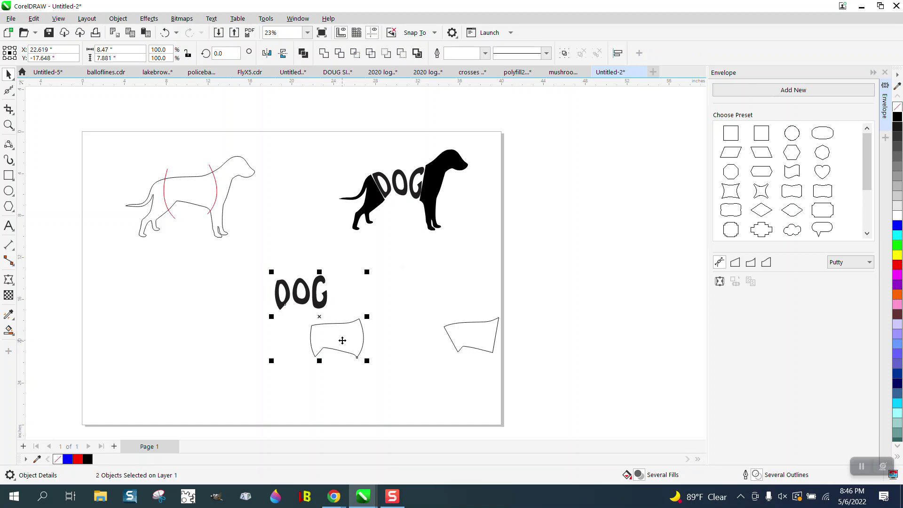
key(e)
key(c)
click(354, 328)
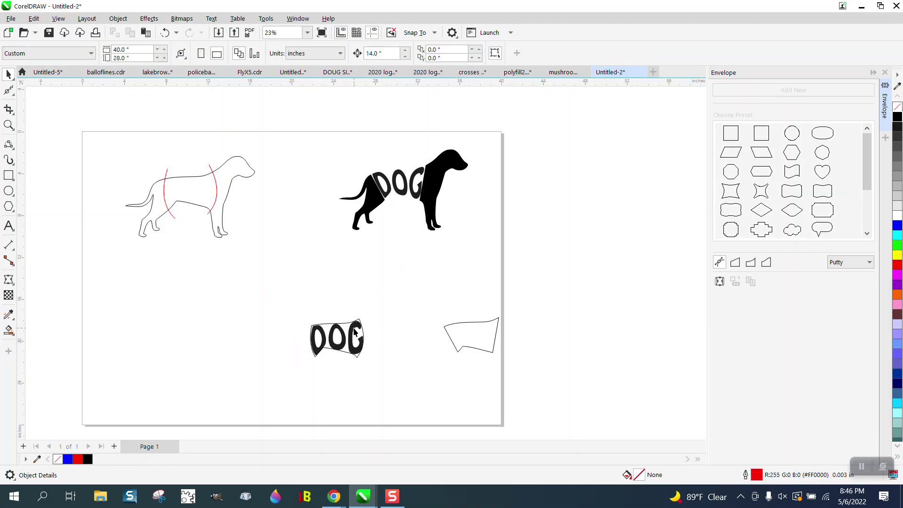
key(Up)
key(Left)
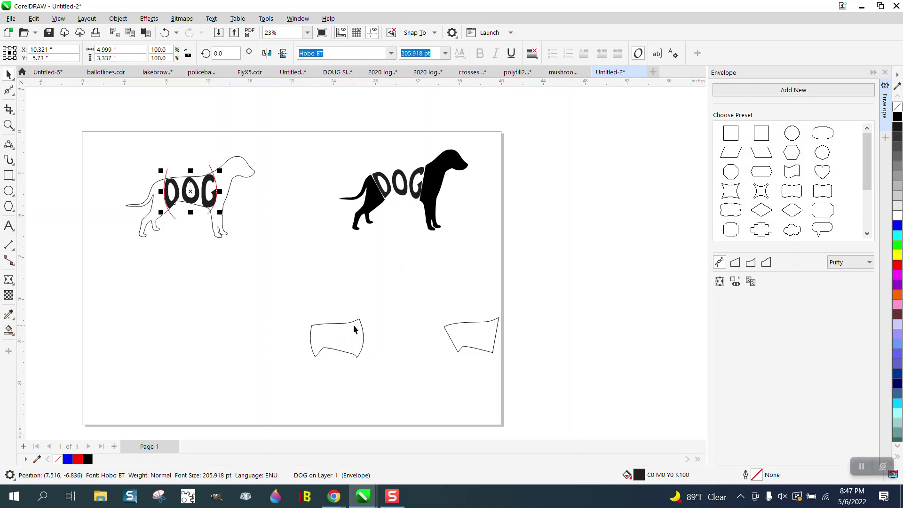
Delete the two red curves crossing the left-hand dog and inspect the fit of the DOG text in its body
click(207, 257)
click(168, 171)
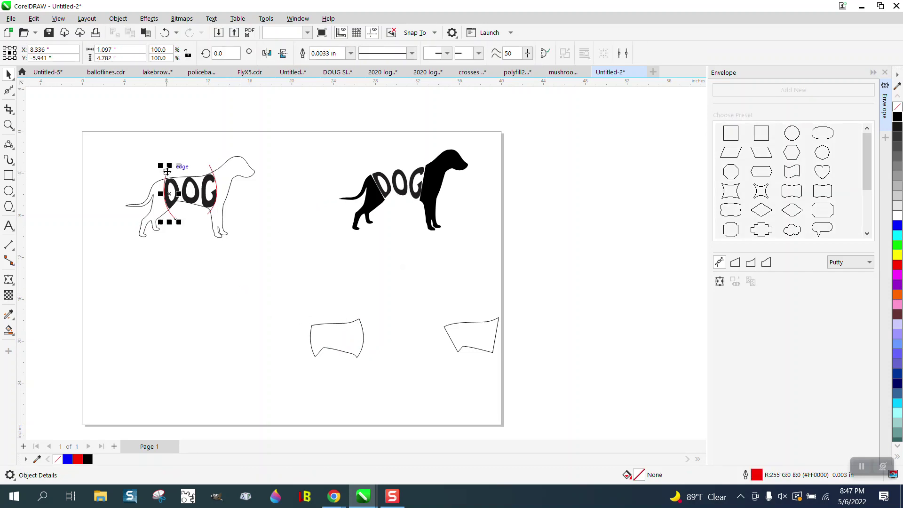
click(176, 176)
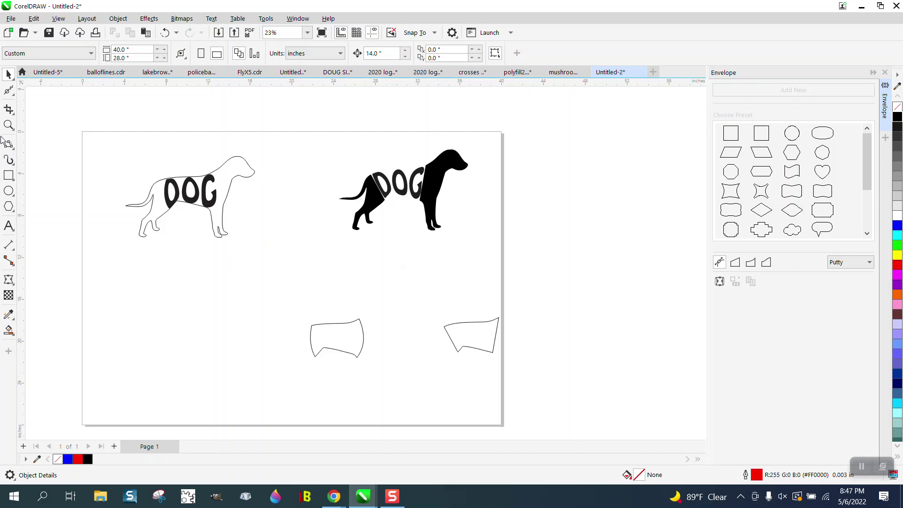
click(9, 125)
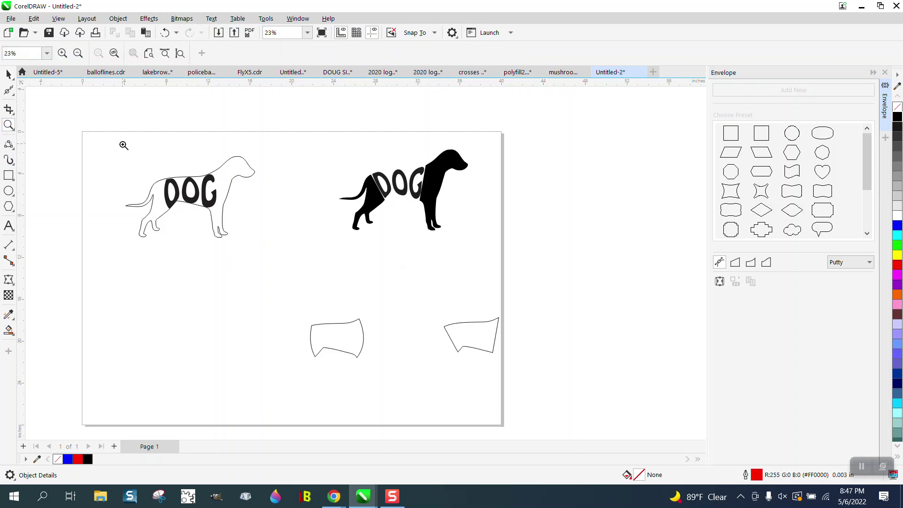
drag(124, 145, 354, 260)
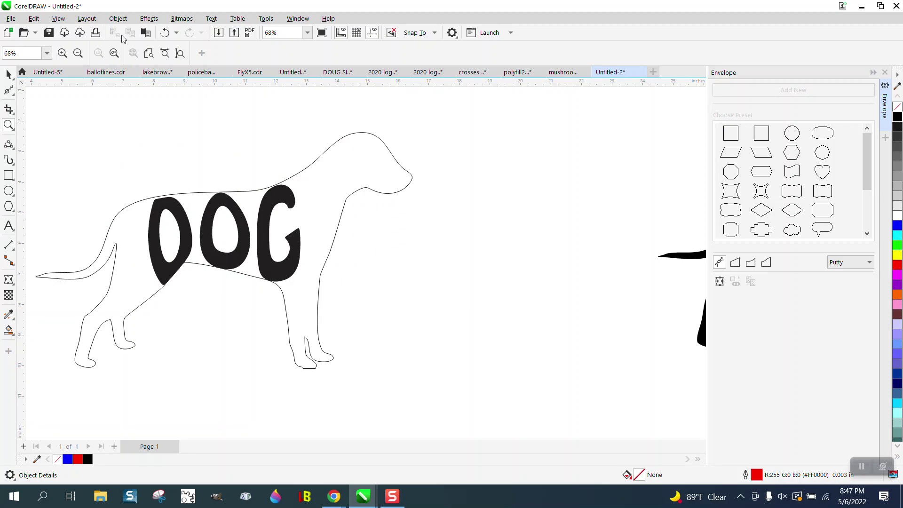
Undo the curve deletions, the text moves and centring, and the envelope on the DOG text
click(164, 33)
click(164, 32)
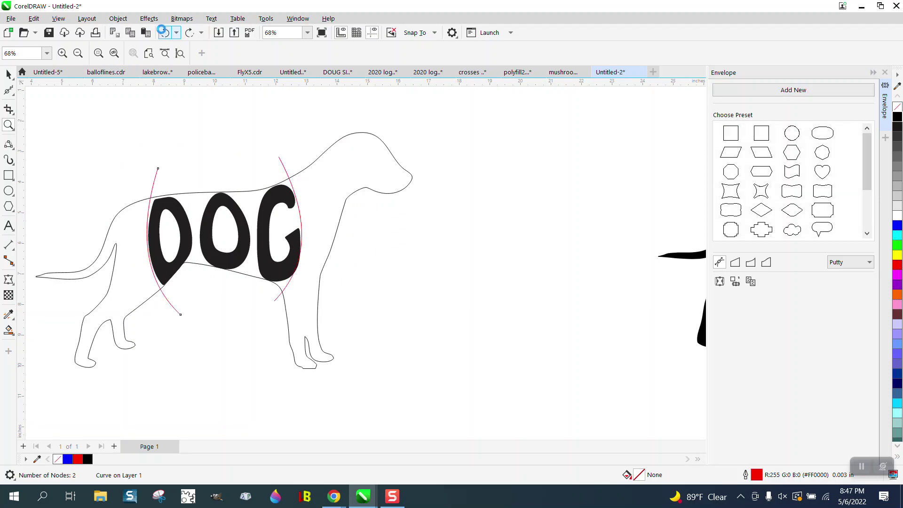
key(F3)
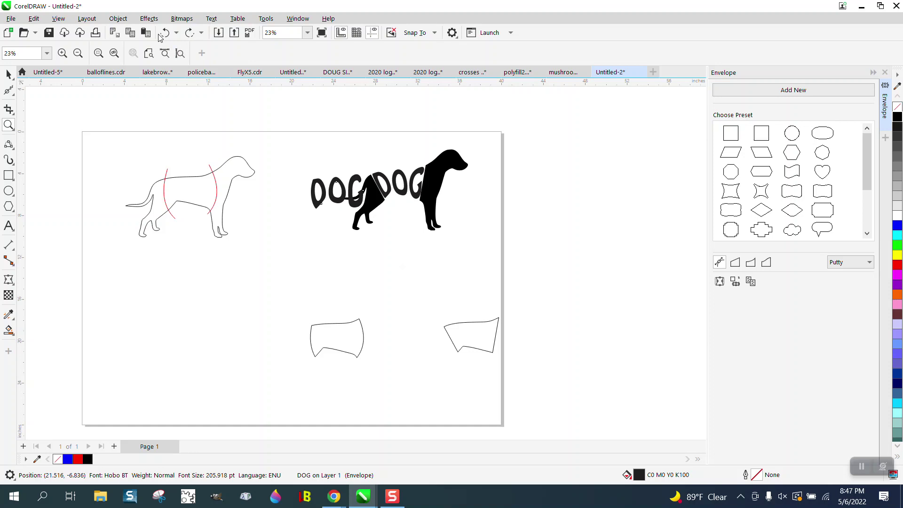
click(163, 34)
click(163, 34)
click(163, 34)
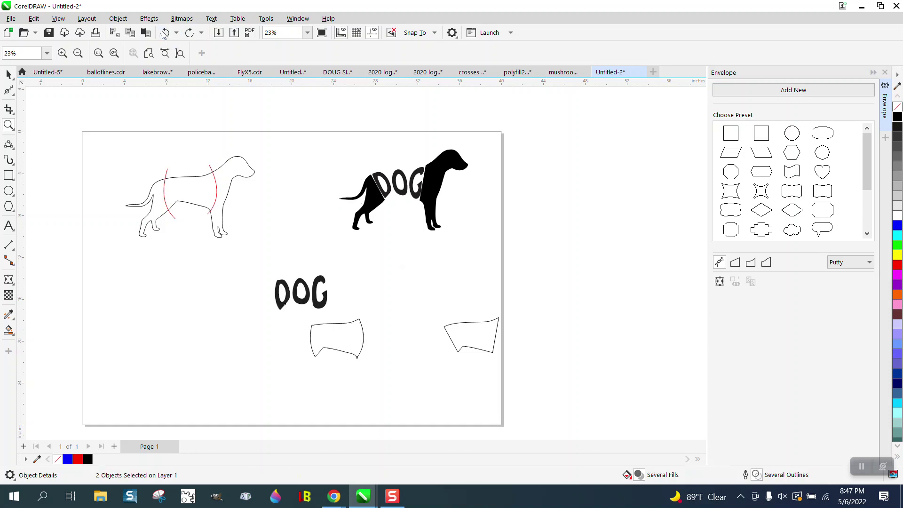
click(164, 34)
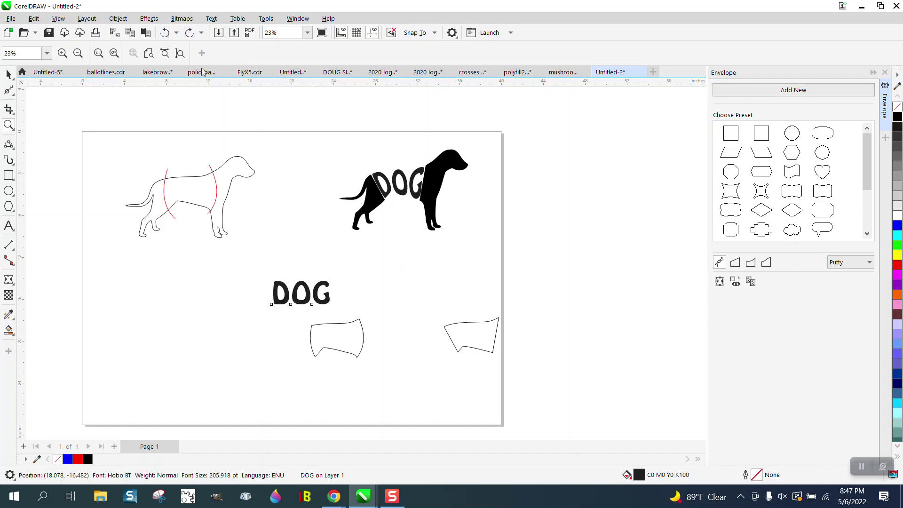
Apply an outside contour with 1 step and a 0.1-inch offset to the curved body outline
key(space)
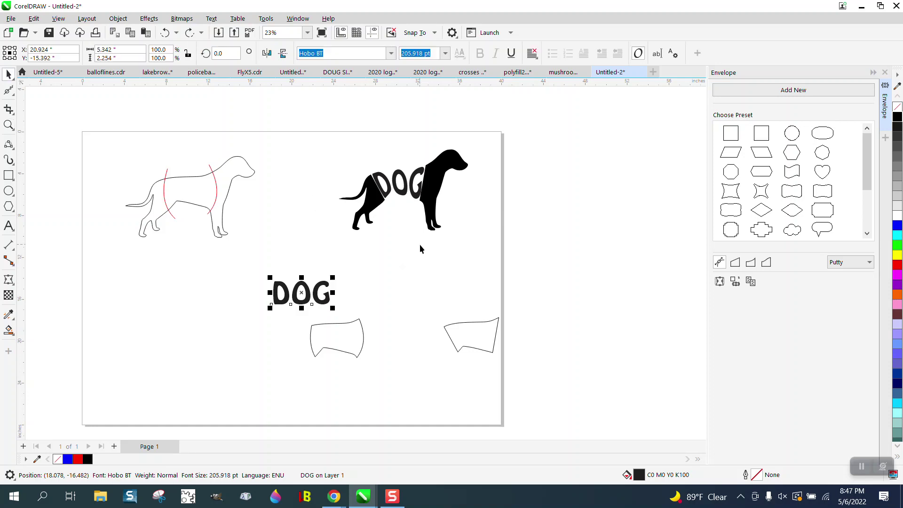
click(369, 318)
click(360, 324)
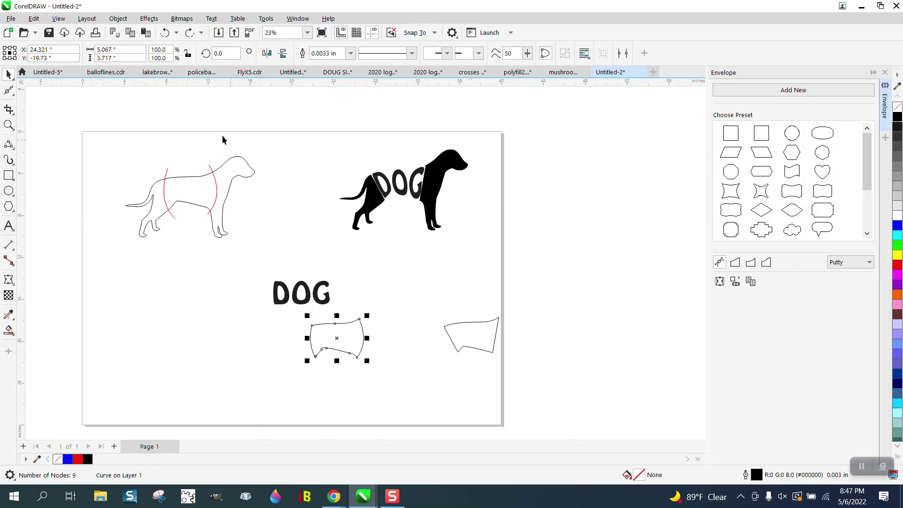
click(149, 19)
click(193, 275)
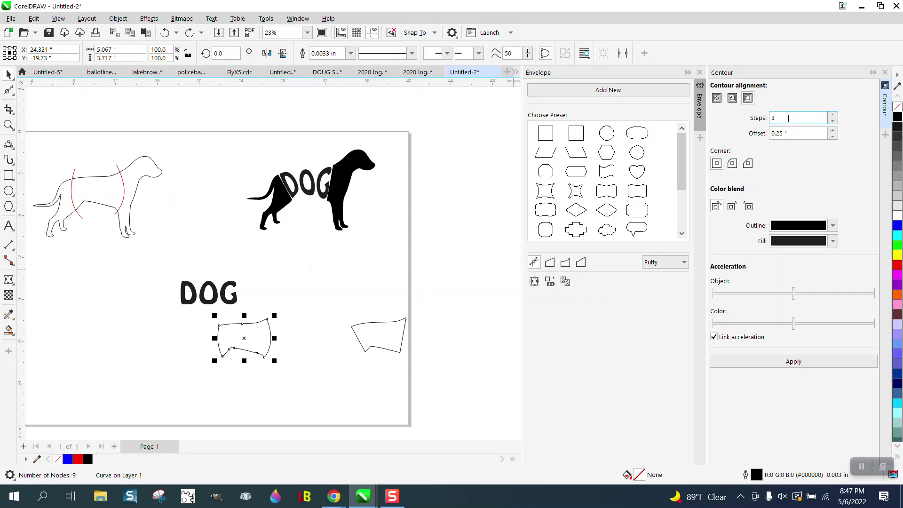
click(833, 124)
click(833, 123)
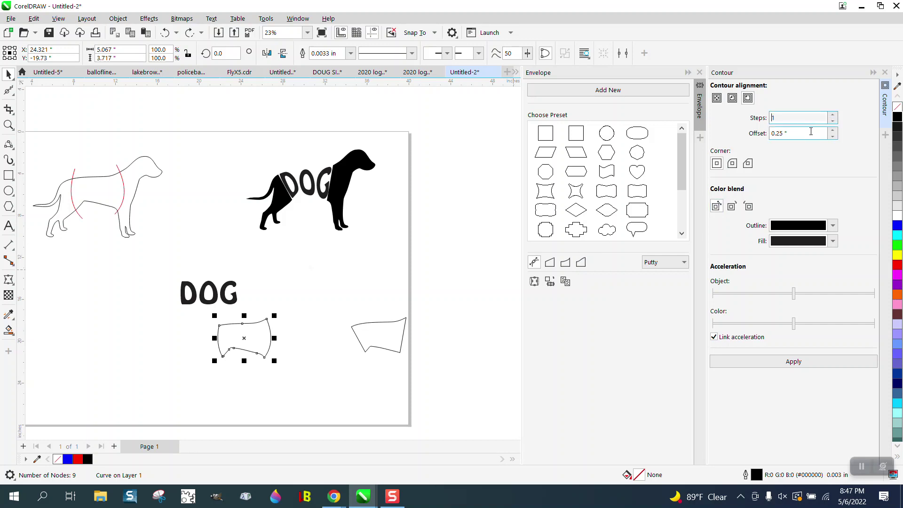
drag(811, 133, 758, 134)
text(.)
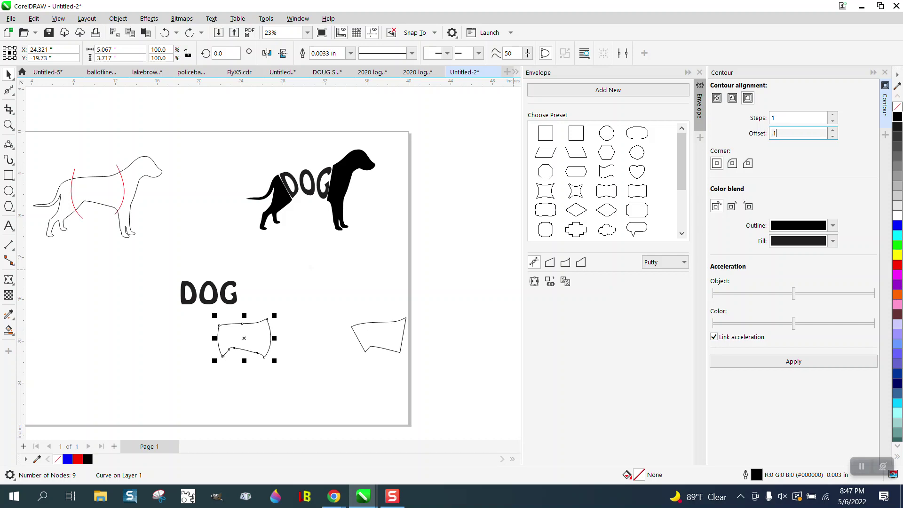
text(1)
click(808, 365)
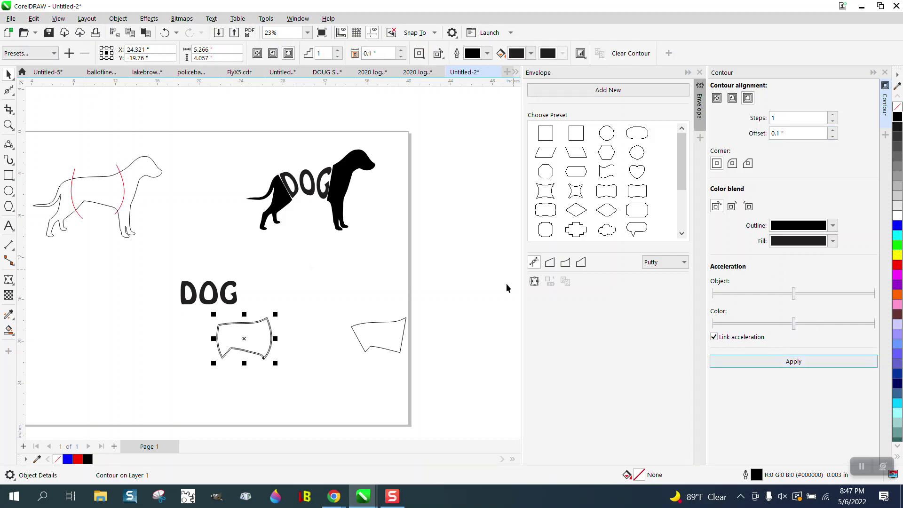
Undo the outside contour and apply an inside contour to the curved body outline with the same steps and offset
click(164, 32)
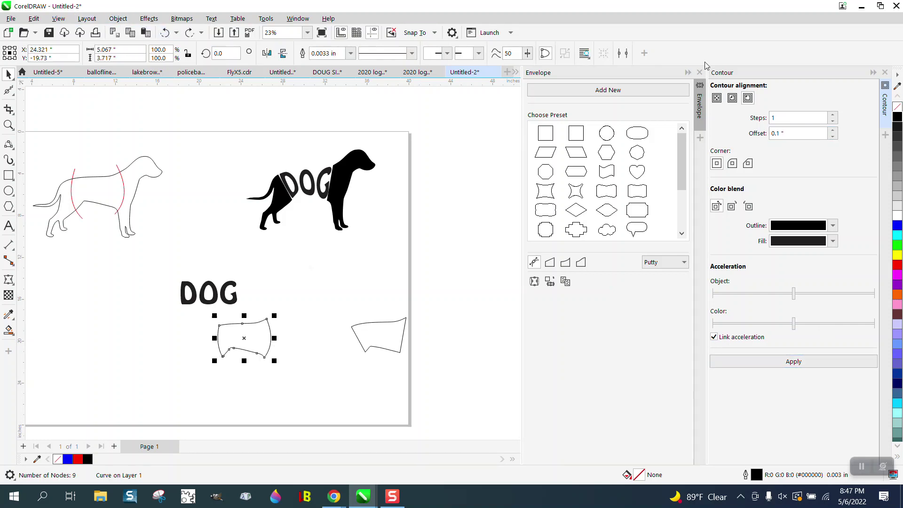
click(732, 98)
click(776, 360)
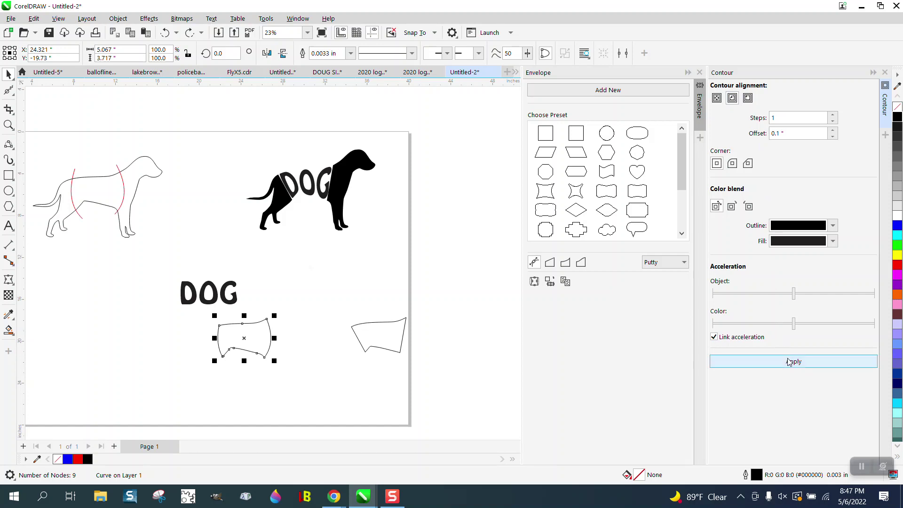
Break the contour apart and place the inner outline 14 inches to the left of the original, below the left-hand dog
click(118, 19)
click(183, 272)
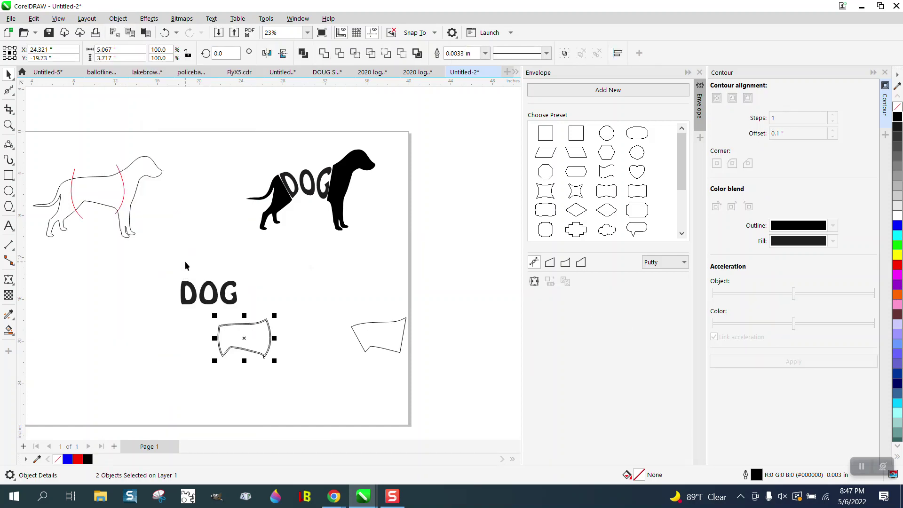
key(Up)
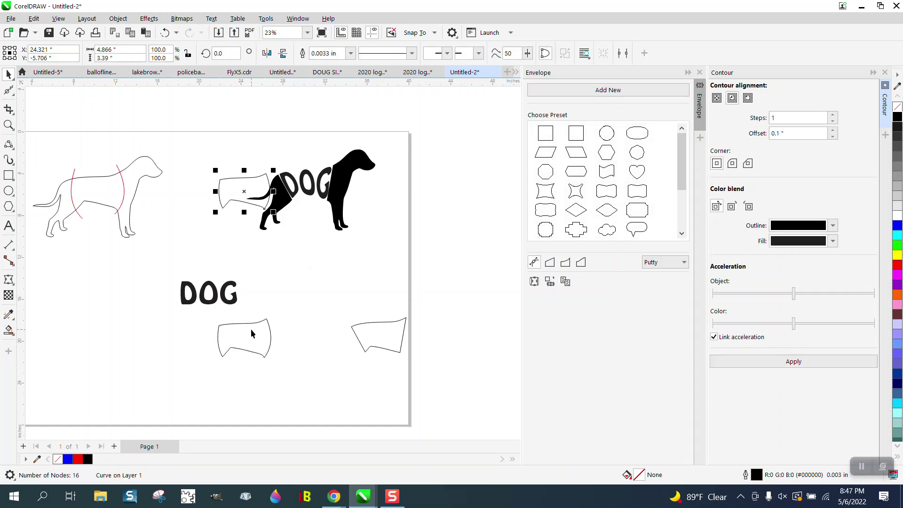
key(Left)
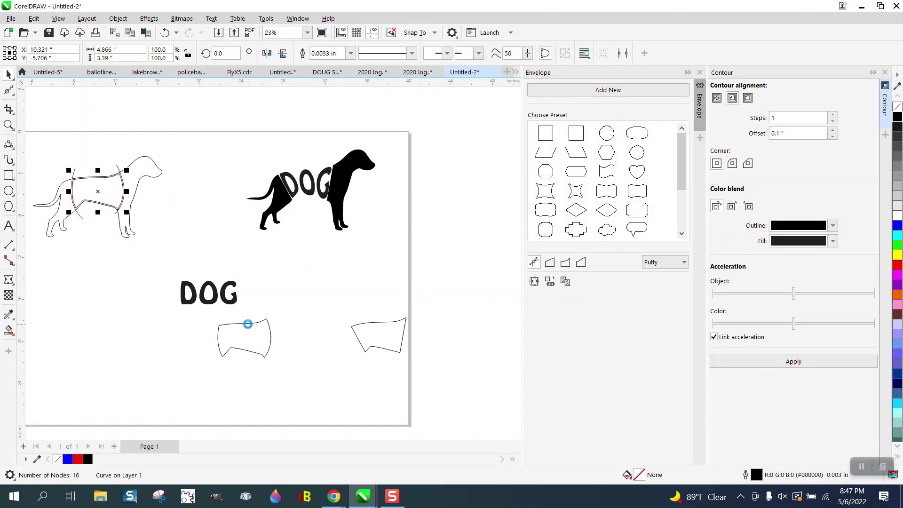
key(Down)
Shape the DOG text with an envelope created from the inner body outline below the left-hand dog
click(223, 301)
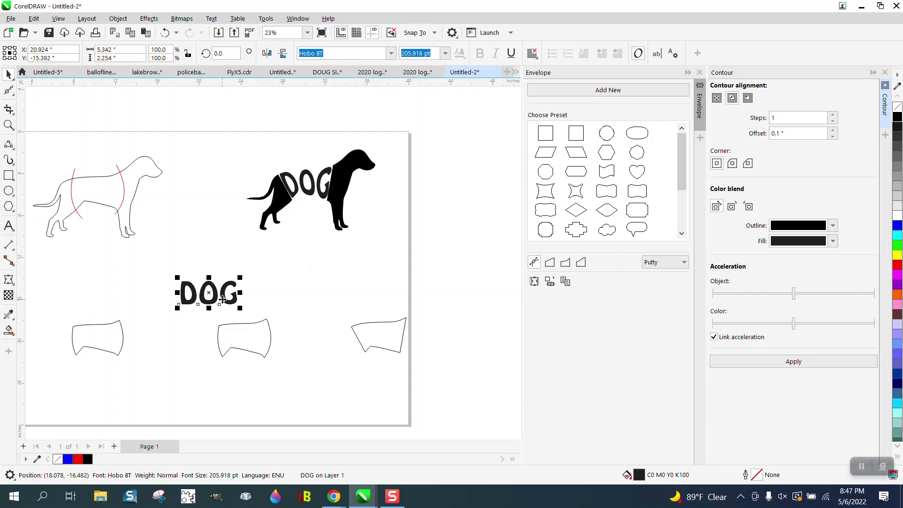
click(551, 283)
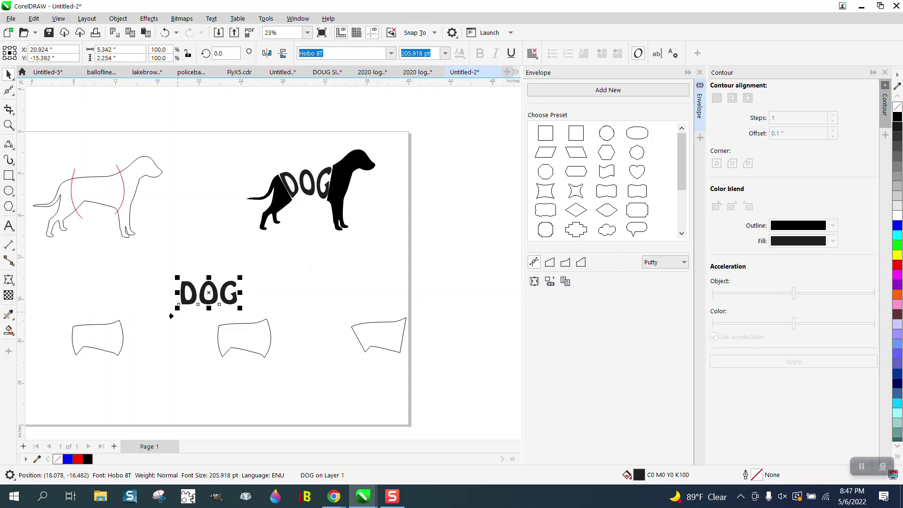
click(104, 335)
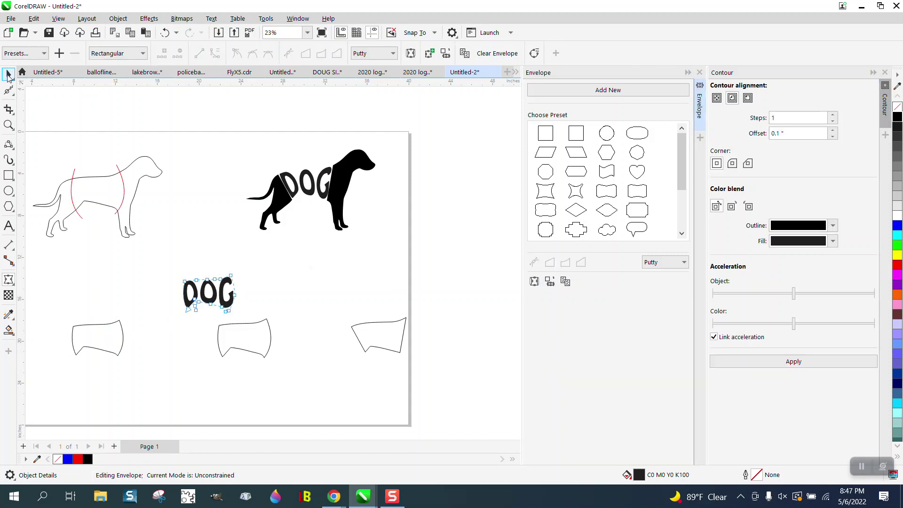
click(9, 74)
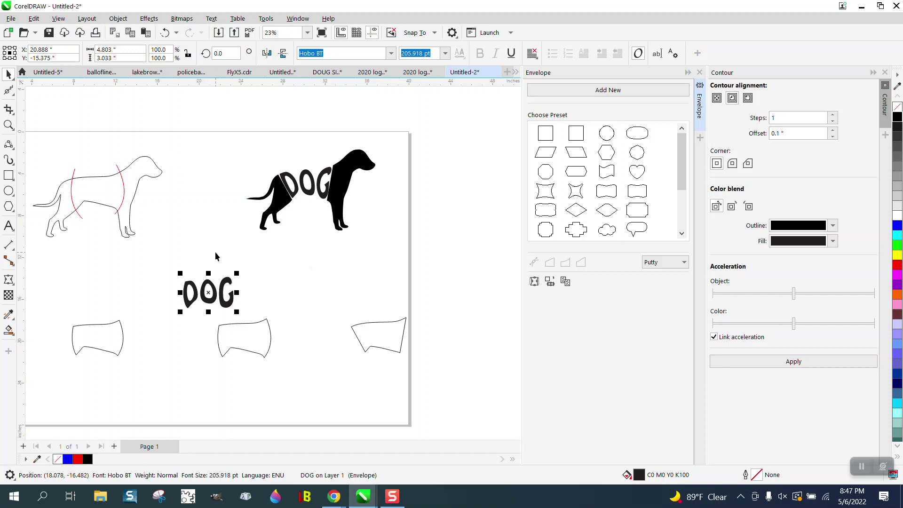
Centre the DOG text on the inner body outline and move both 14 inches up onto the left-hand dog
shift+click(119, 327)
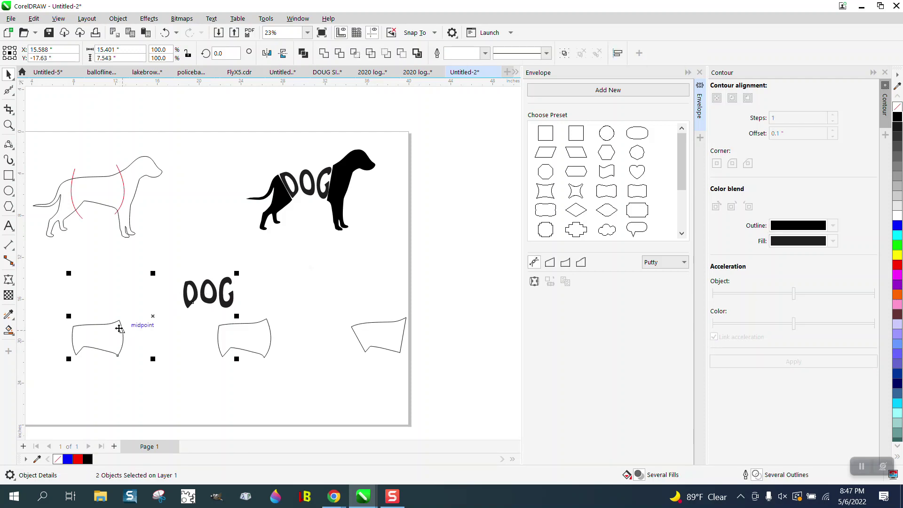
key(e)
key(c)
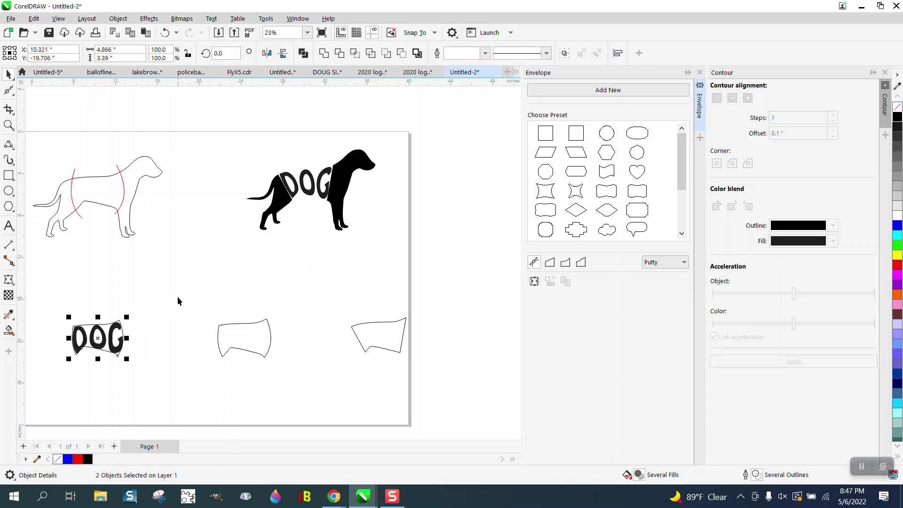
key(Up)
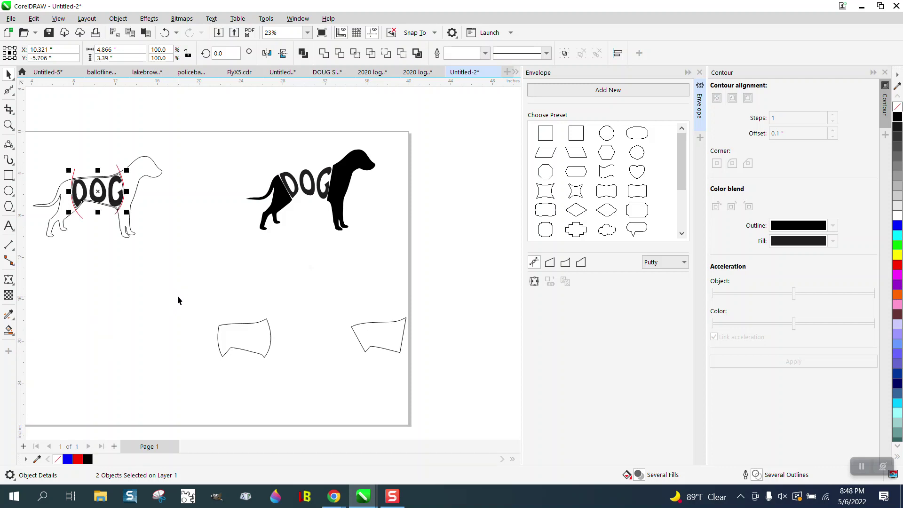
key(Escape)
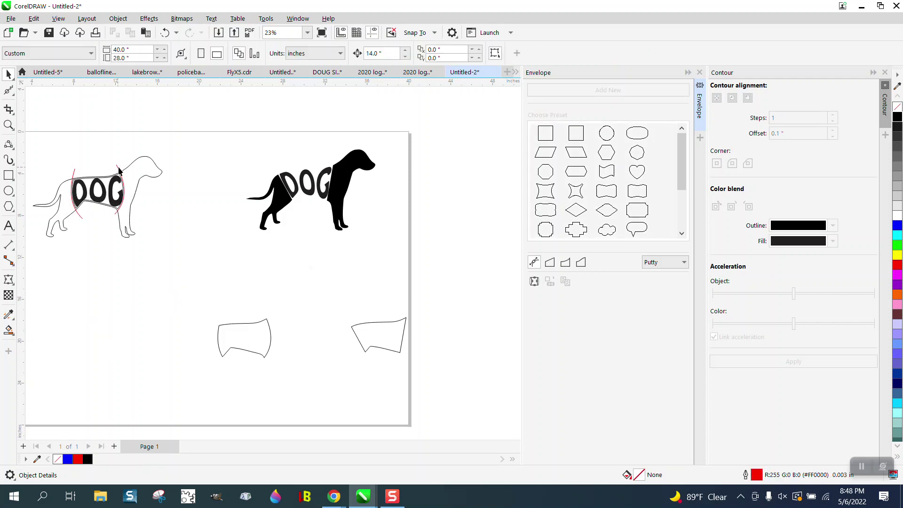
Delete the two red curves crossing the left-hand dog's body
click(119, 170)
key(Delete)
click(73, 173)
key(Delete)
click(9, 124)
drag(41, 156, 238, 252)
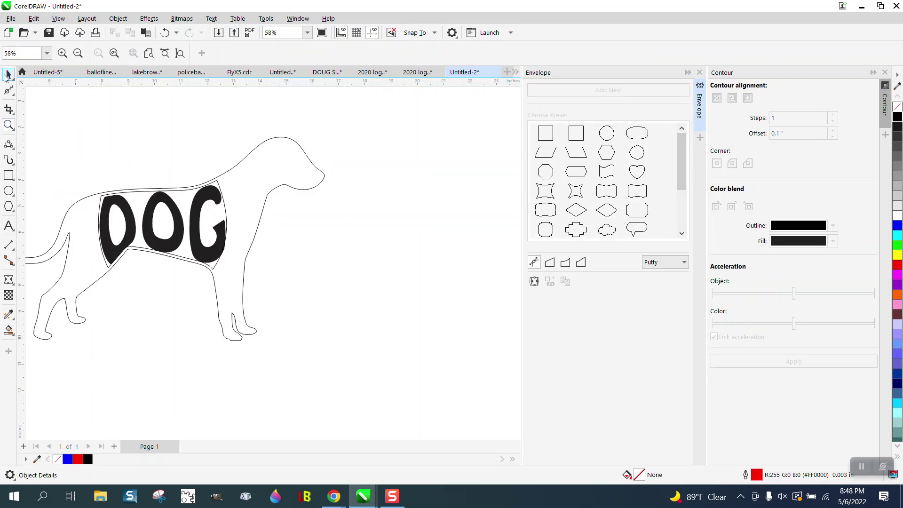
Delete the inner body outline surrounding the DOG text on the unfilled dog
click(7, 74)
click(219, 184)
key(Delete)
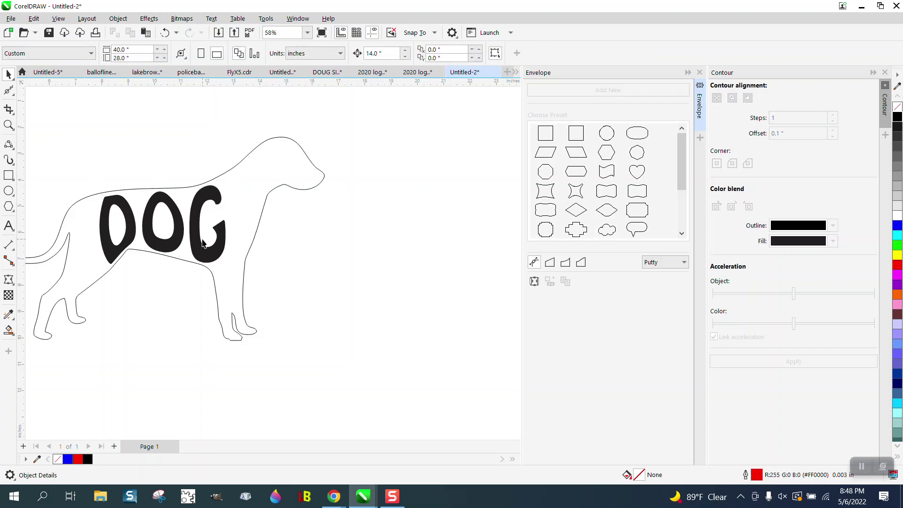
Move the black dog silhouette together with its DOG text to directly below the outlined dog
scroll(203, 243, down, 4)
drag(357, 174, 439, 283)
drag(386, 245, 184, 337)
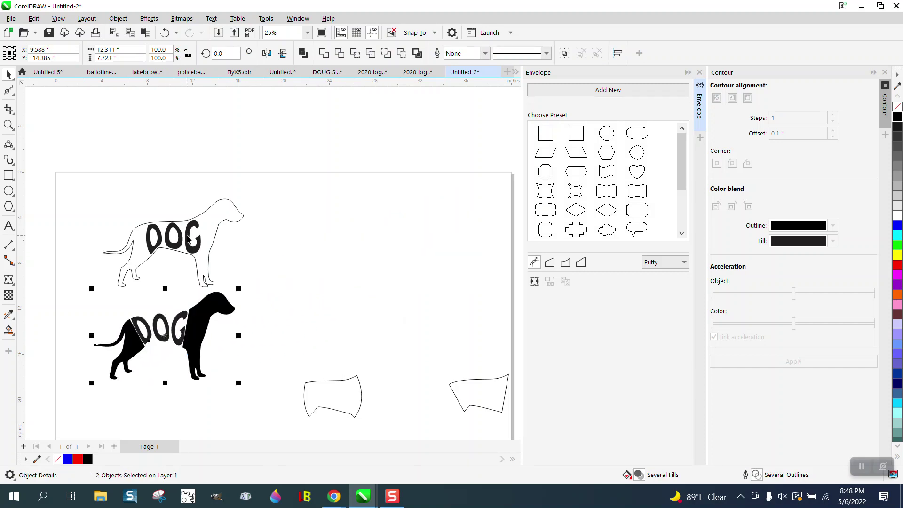
Remove the fill from the outlined dog's DOG text and give the letters a black outline
click(9, 125)
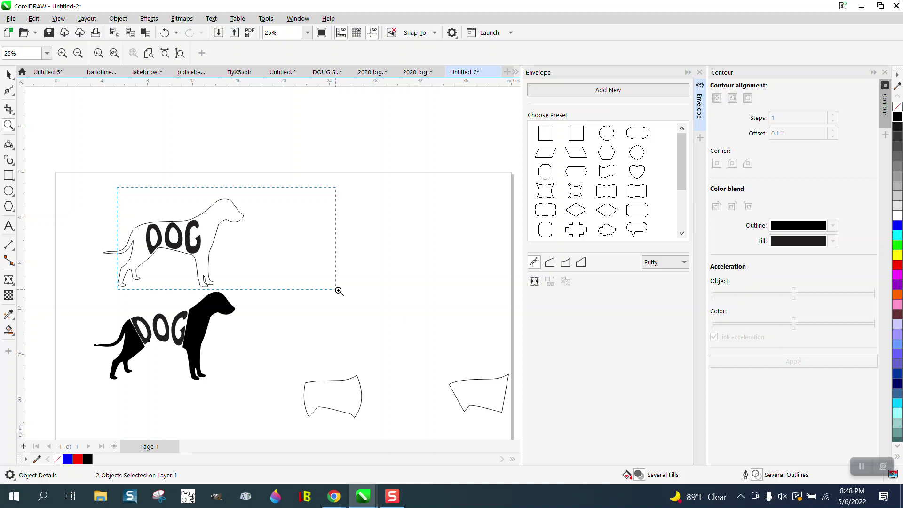
drag(339, 291, 340, 292)
click(9, 74)
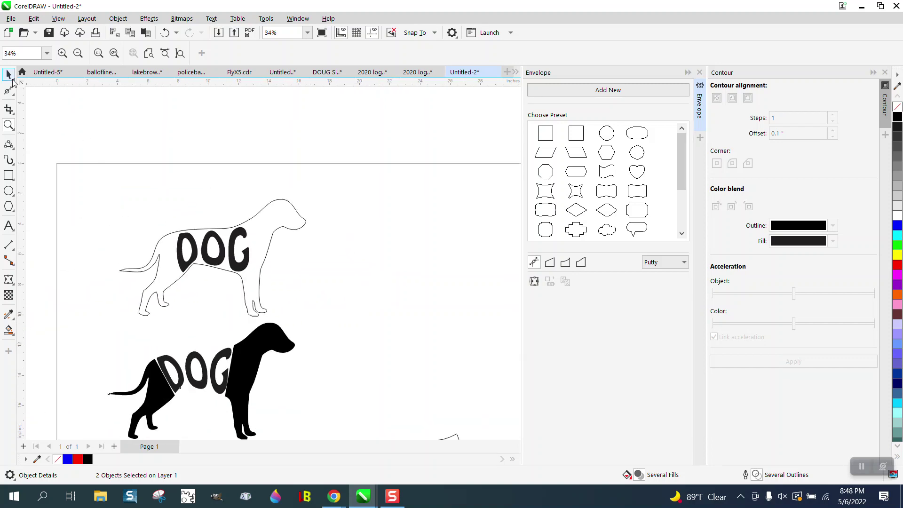
click(240, 232)
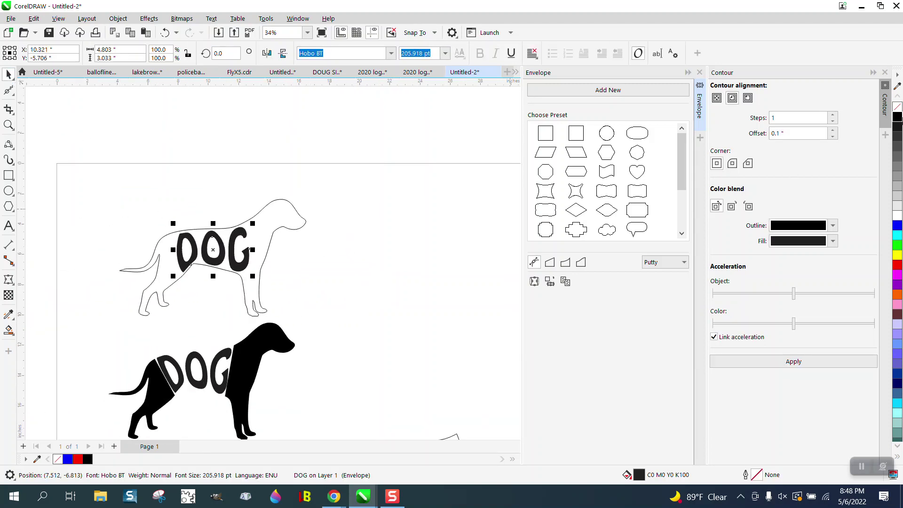
click(897, 107)
right_click(898, 116)
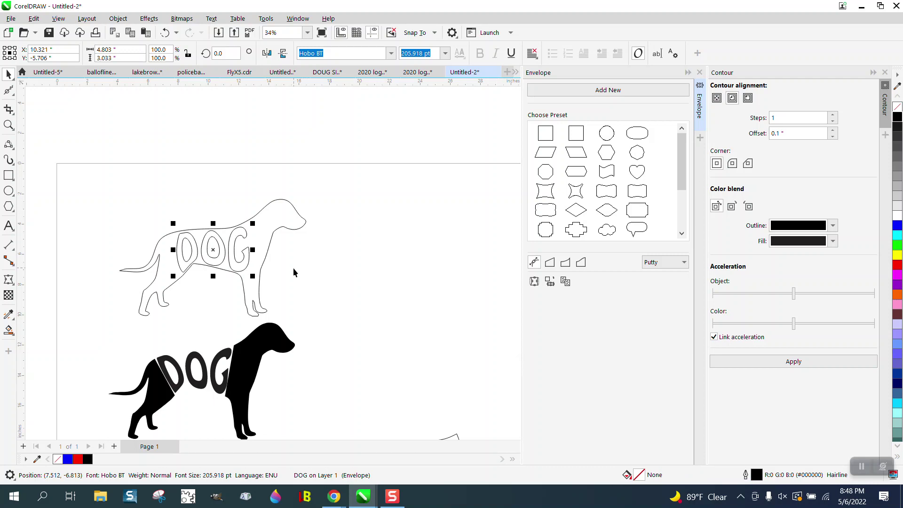
Smart Fill the outlined dog's body and the centres of the letters O and D with black
click(9, 330)
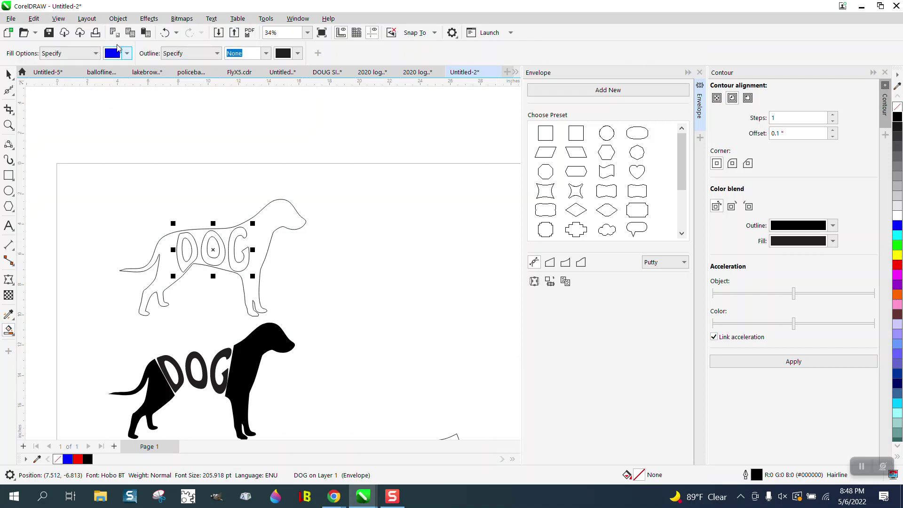
click(127, 53)
click(120, 108)
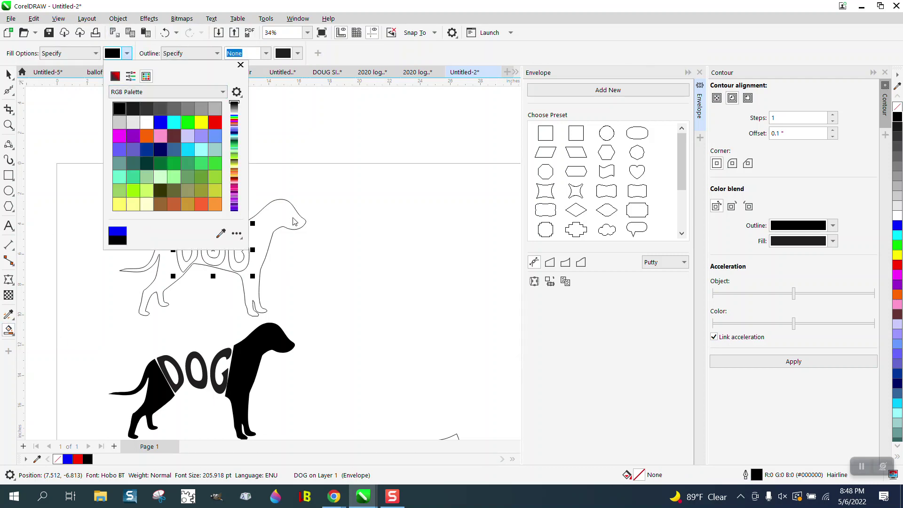
click(279, 216)
click(213, 247)
click(188, 247)
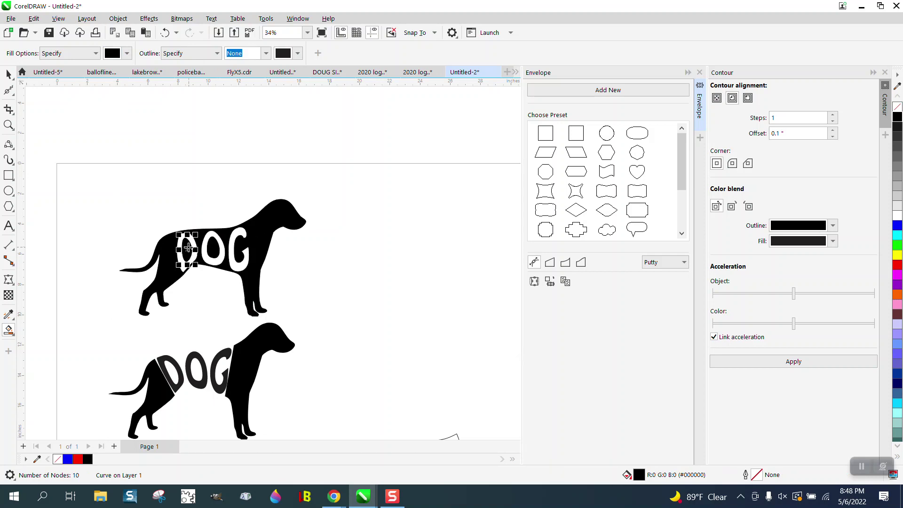
Deselect everything and close the Envelope and Contour dockers to leave more room for the two dog designs
click(9, 74)
click(169, 123)
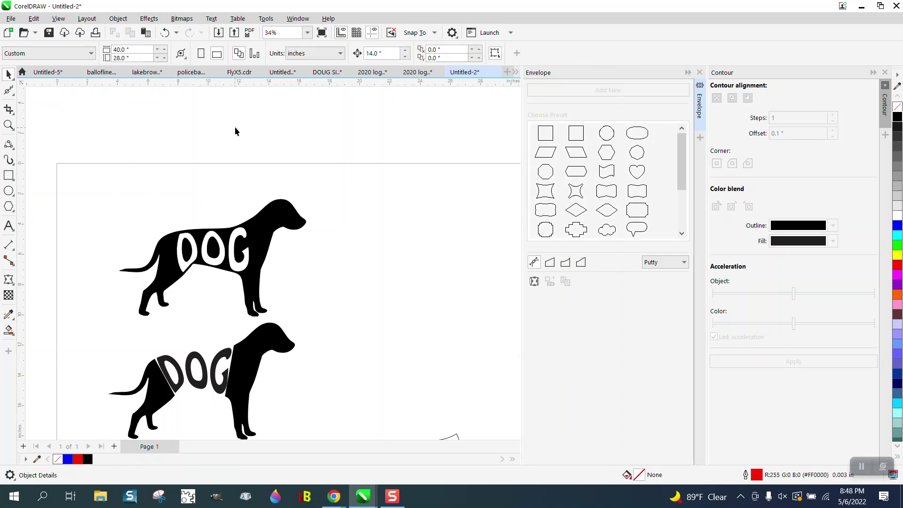
click(699, 72)
click(885, 72)
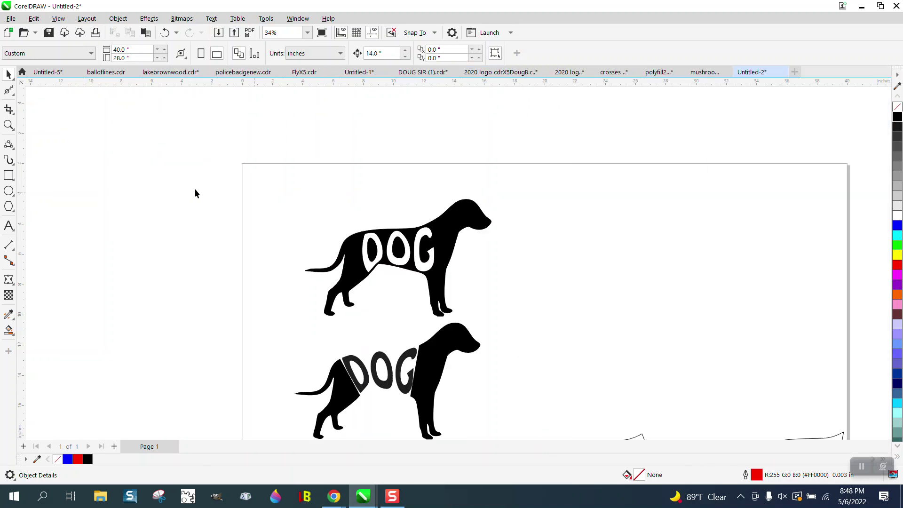
click(9, 124)
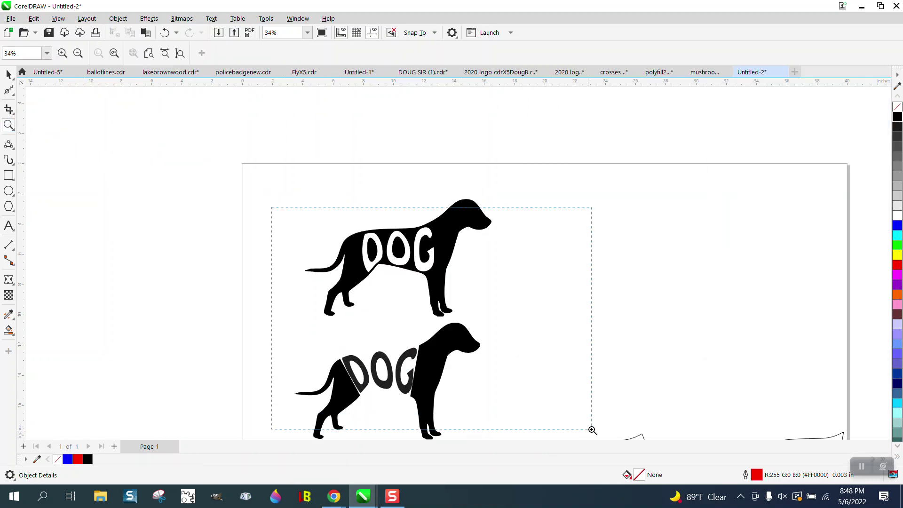